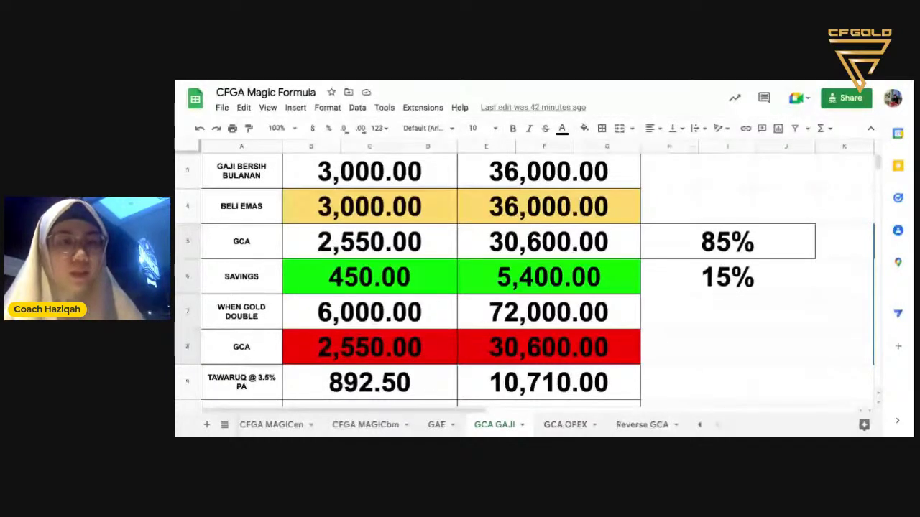
- Clear the "GSA", "MYR> EMAS" and "spread" labels from cells I2:K2 of the GCA GAJI sheet
scroll(531, 286, "up", 1)
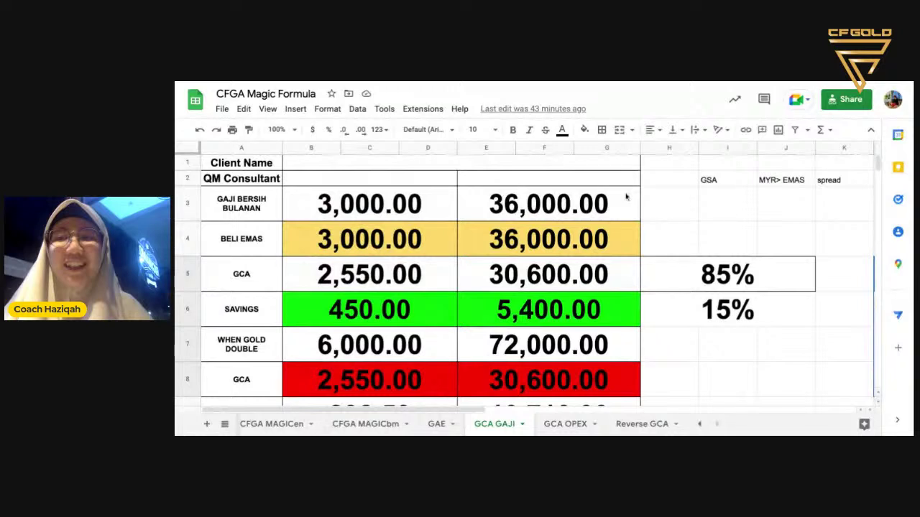
key("ctrl+z")
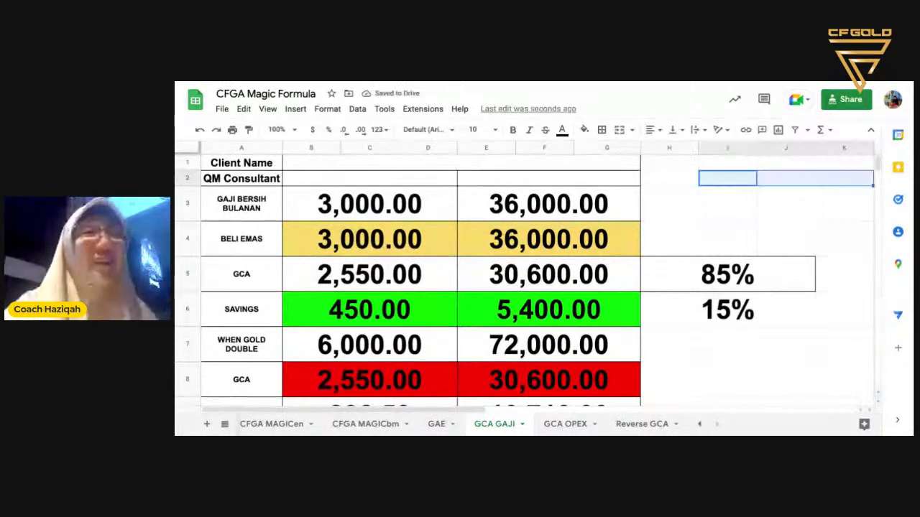
left_click(737, 190)
left_click(381, 181)
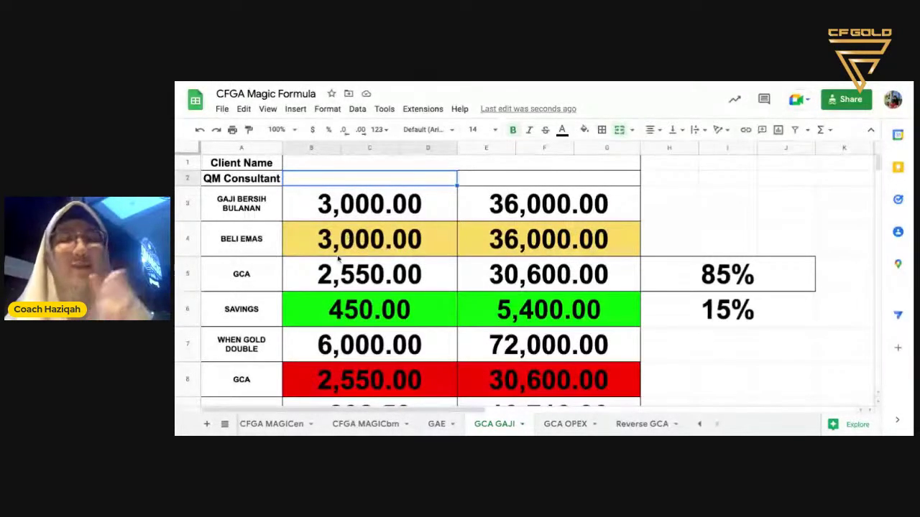
left_click(373, 217)
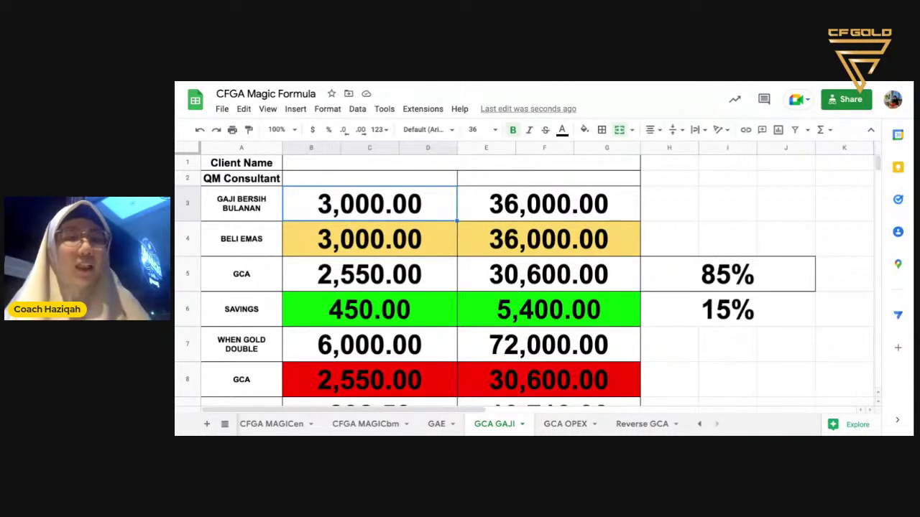
left_click(314, 181)
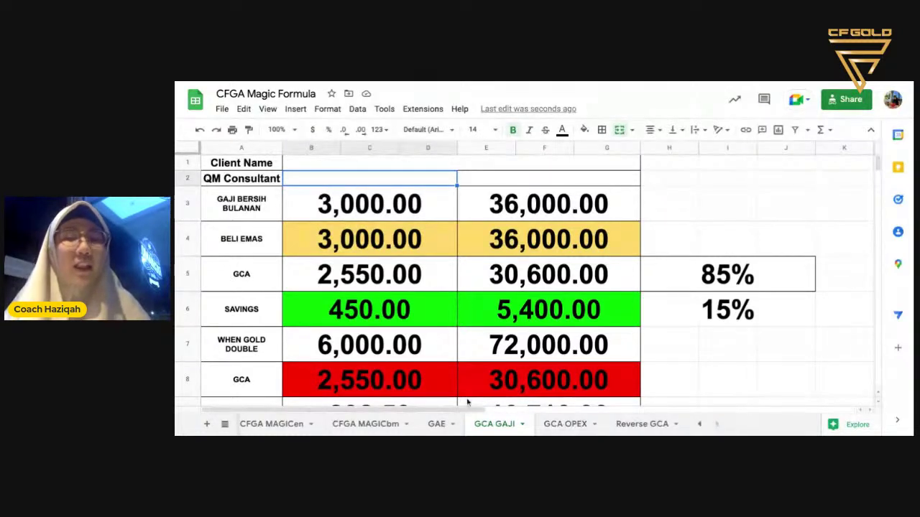
scroll(467, 403, "down", 3)
scroll(467, 403, "up", 3)
scroll(467, 402, "right", 2)
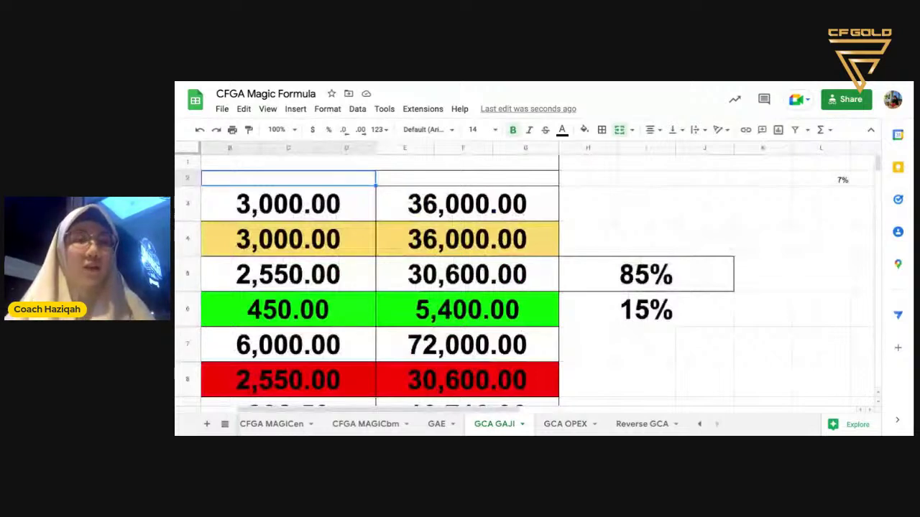
- Enter "Step 1" in cell B35 of the empty area below the table and merge cells C35:F35 beside it
scroll(370, 199, "down", 10)
left_click(319, 178)
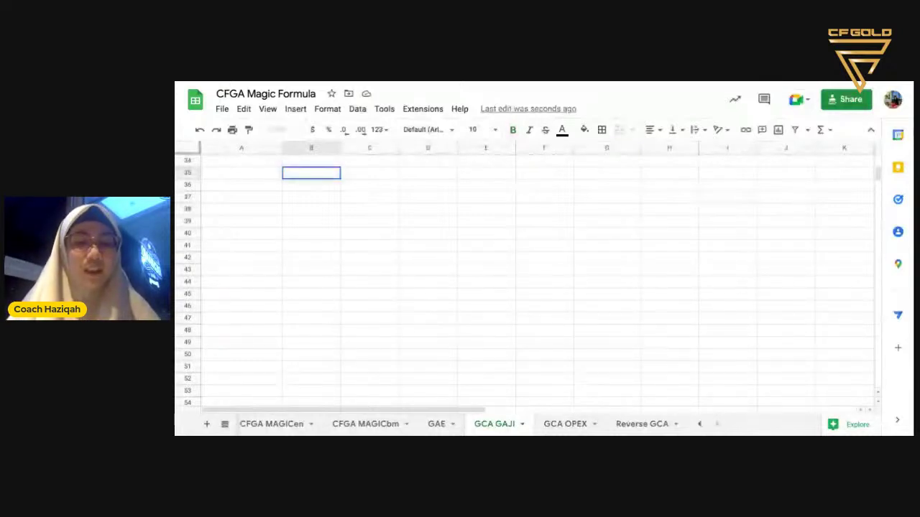
type("Ste")
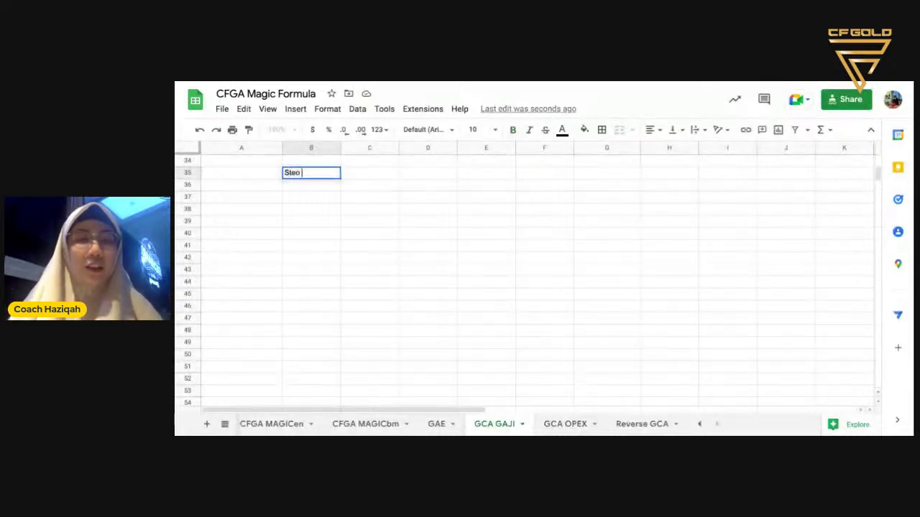
type("p 1")
key("Tab")
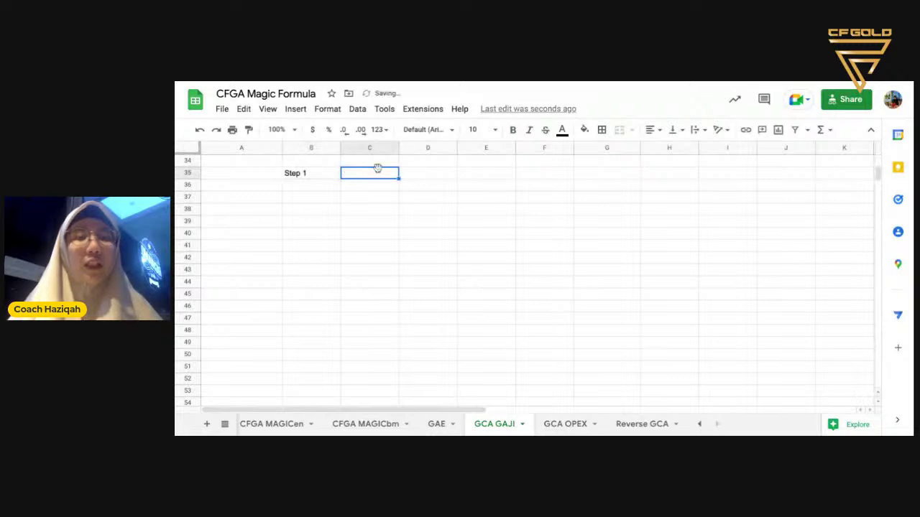
left_click_drag(393, 177, 519, 181)
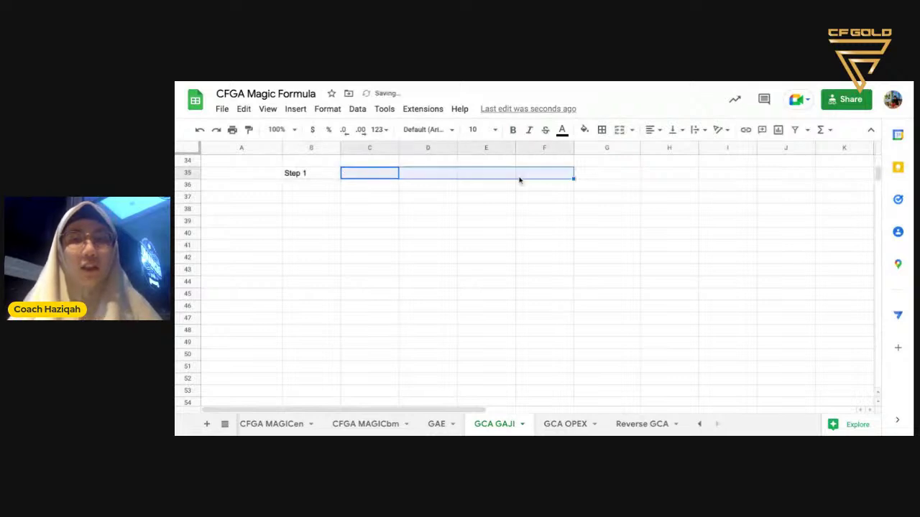
left_click(620, 130)
- Enter "Simpan 100% Gaji Bulanan / Perbelanjaan Hangus" as the Step 1 description in the merged cell C35
double_click(424, 177)
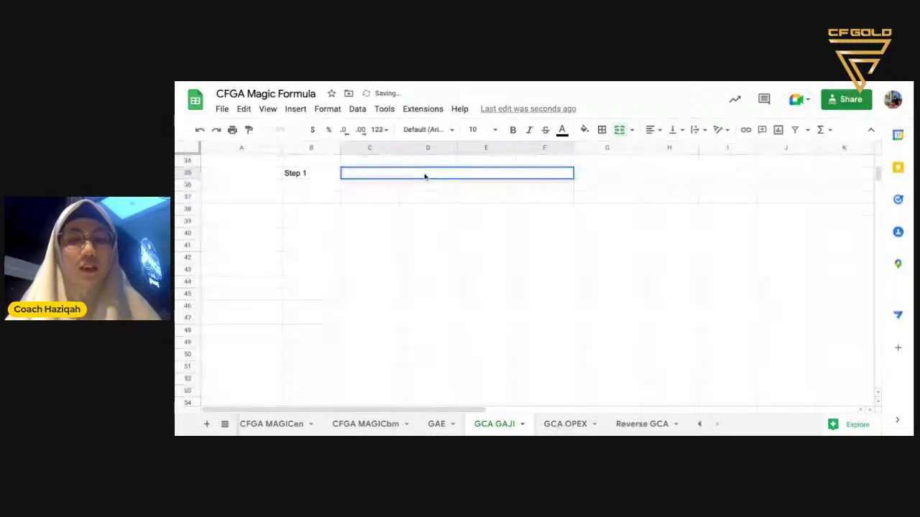
type("Simpa")
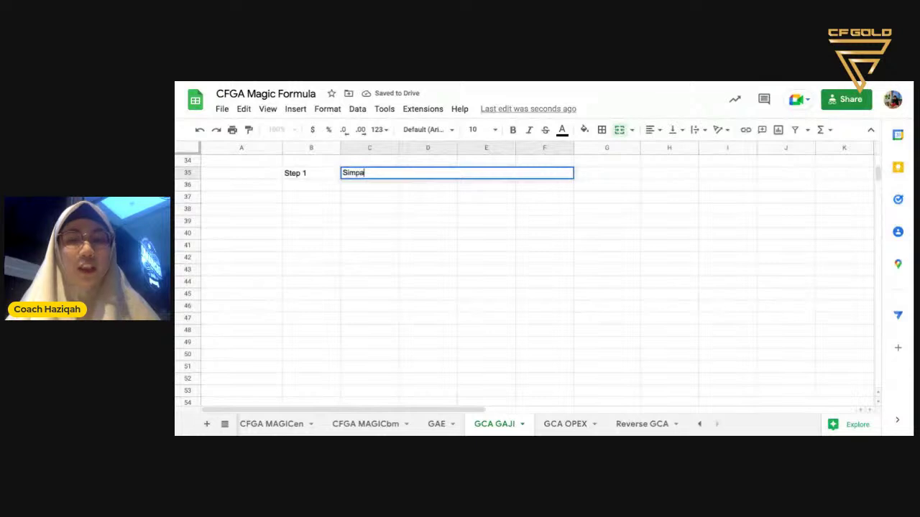
type("n 100")
type("% ")
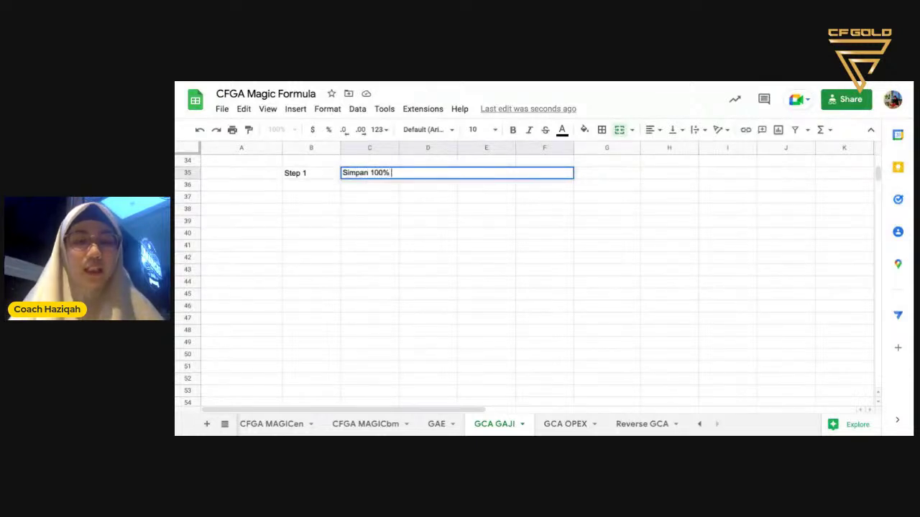
type("Gaji")
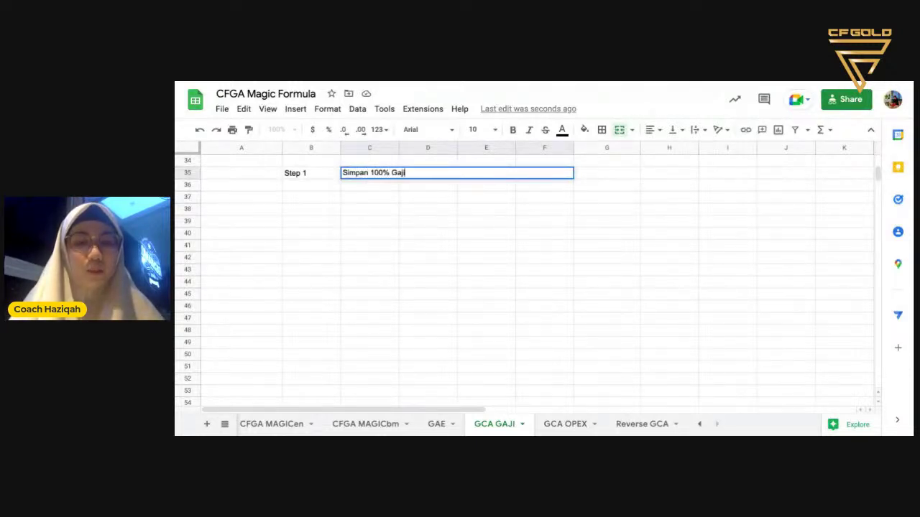
type(" Bulanan")
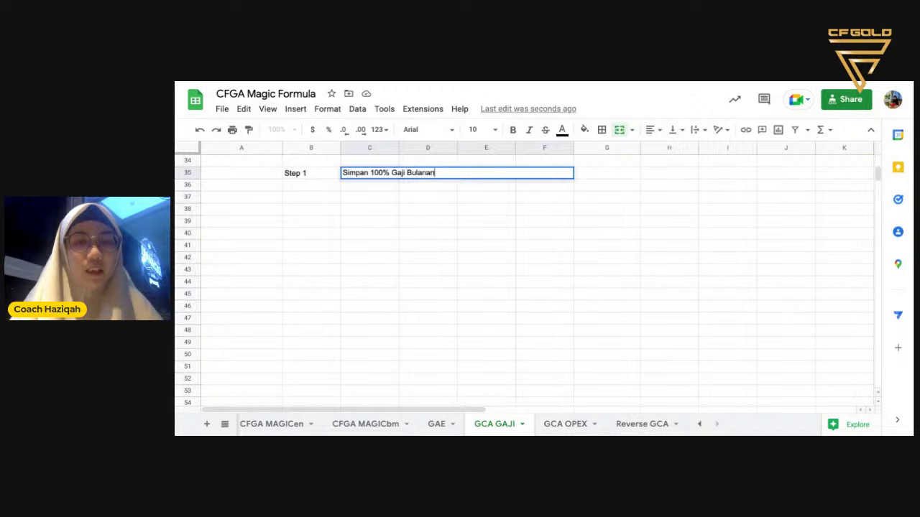
type(" / B")
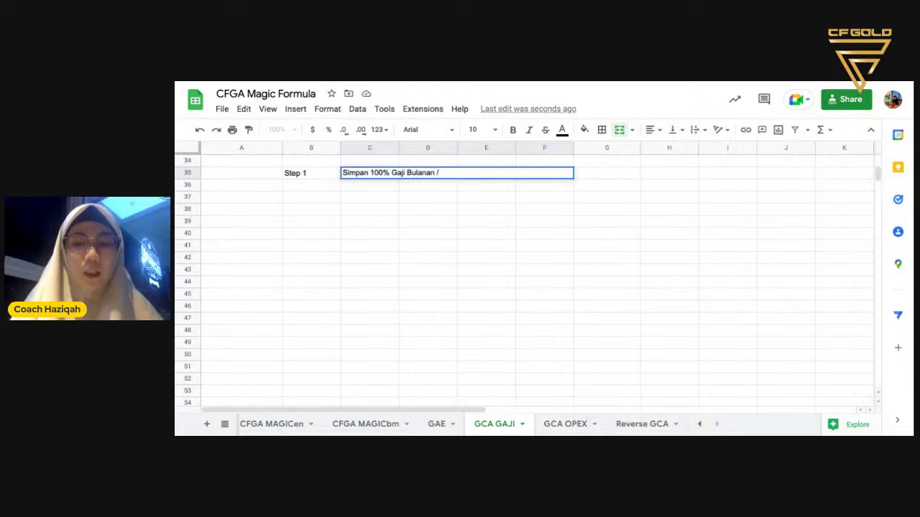
key("BackSpace")
type("Per")
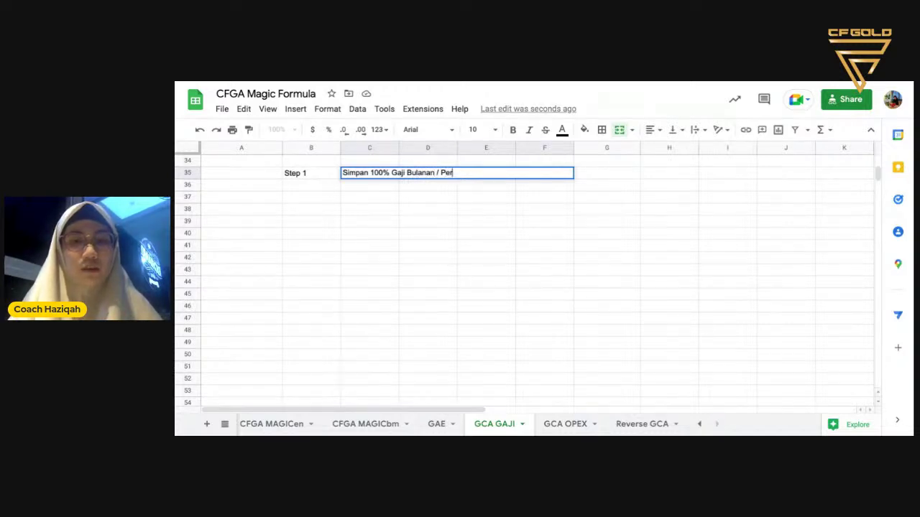
type("belanjaan Hangus")
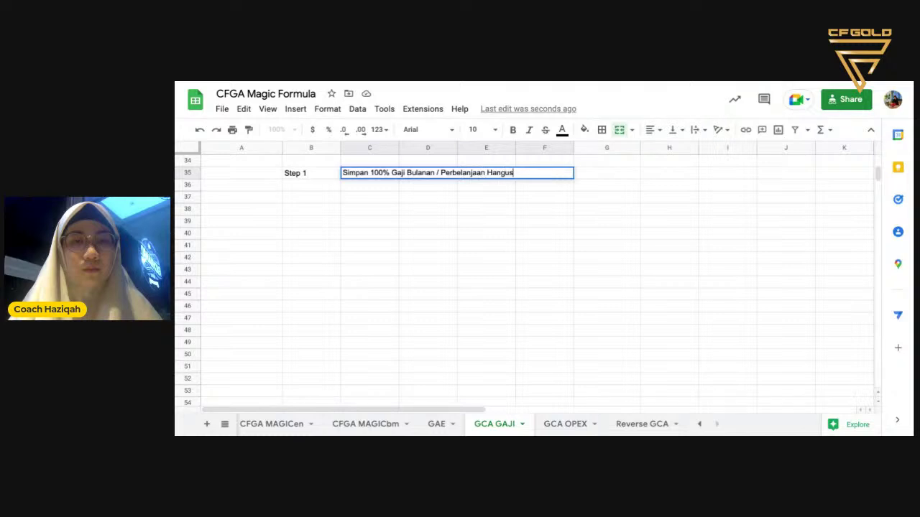
key("Return")
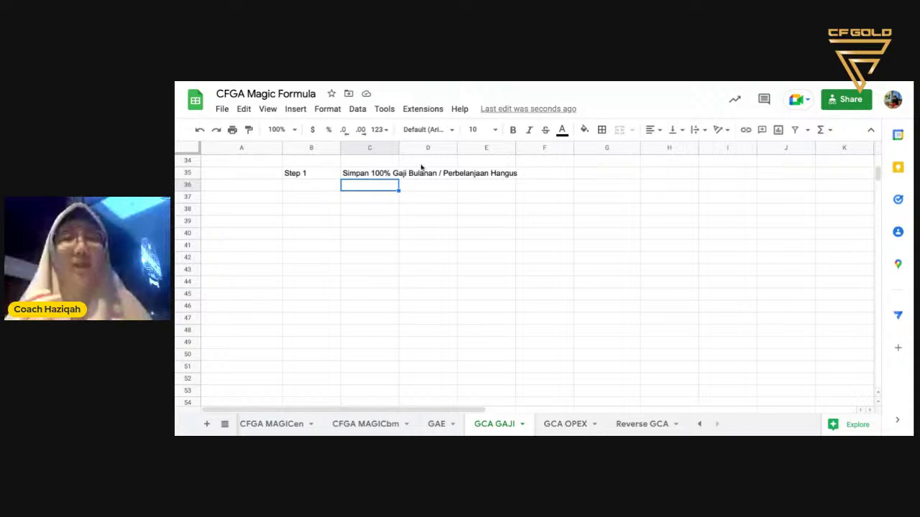
left_click(450, 174)
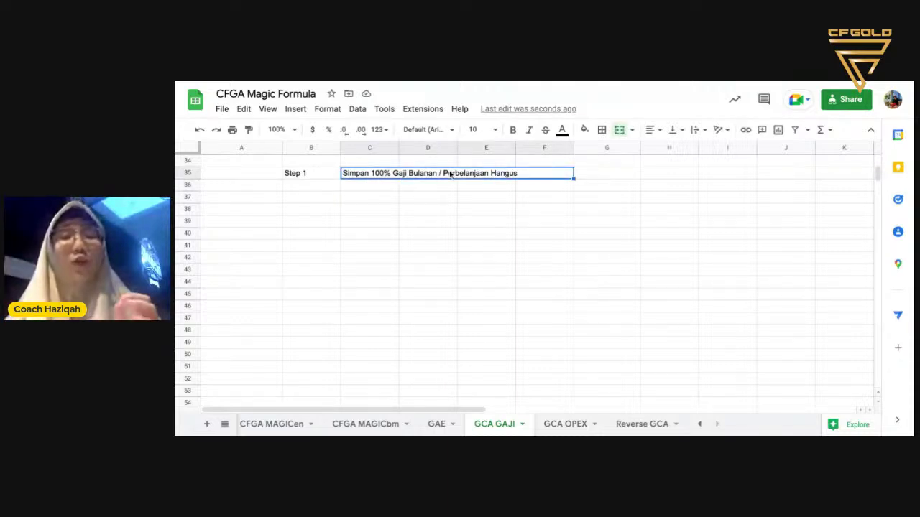
left_click(310, 192)
left_click(377, 178)
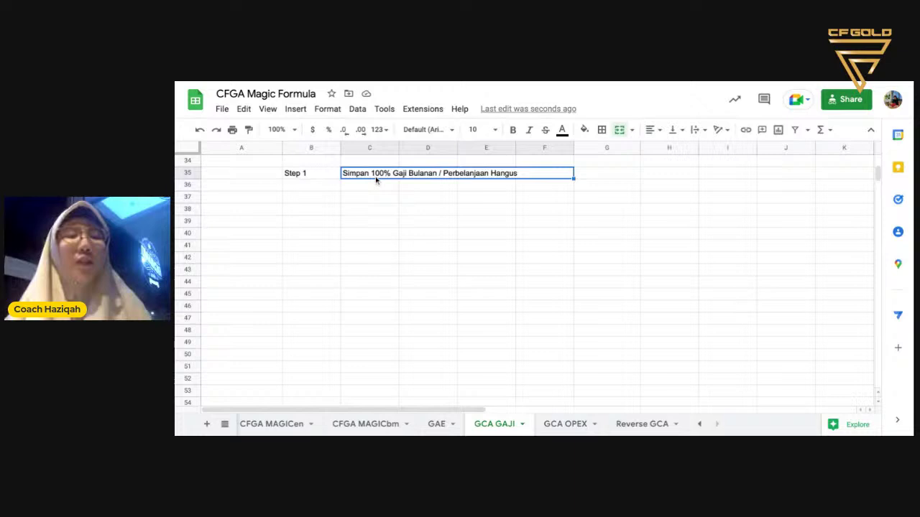
double_click(532, 176)
- Enter "Step 2" in cell B36 and merge cells C36:E36 beside it
left_click(318, 185)
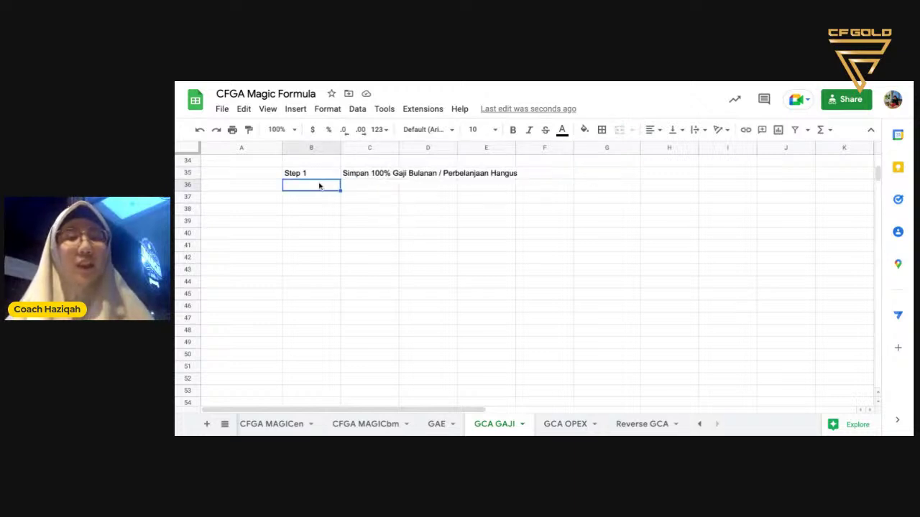
type("Step 2")
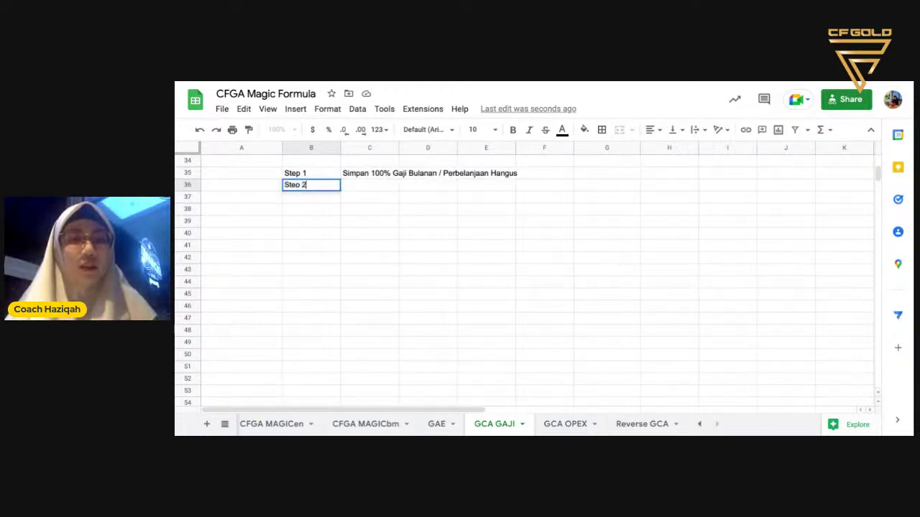
key("BackSpace")
type("2")
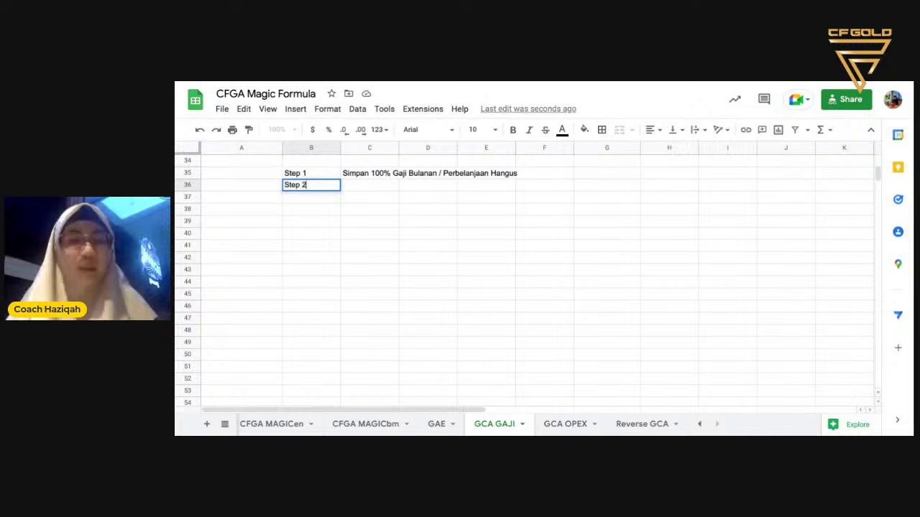
key("Tab")
left_click_drag(372, 189, 496, 186)
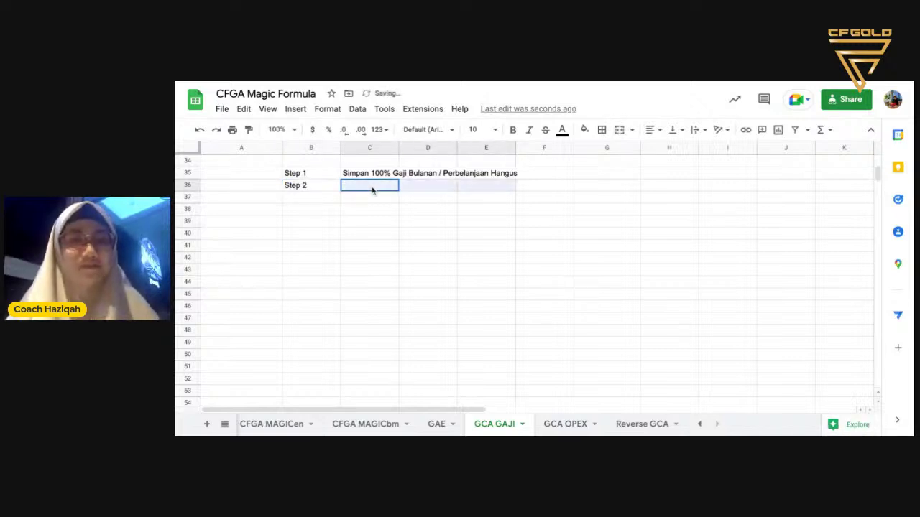
left_click(619, 130)
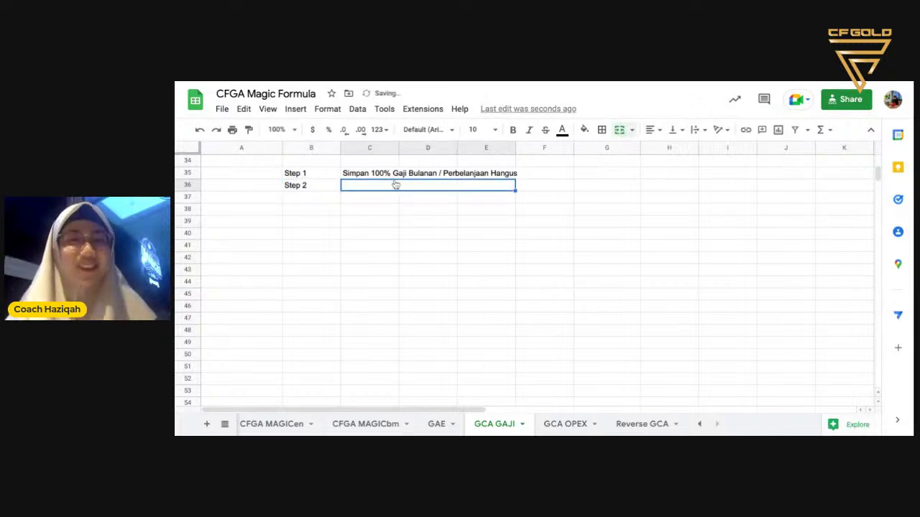
- Append "(GSA)" to the end of the Step 1 description in C35
double_click(370, 191)
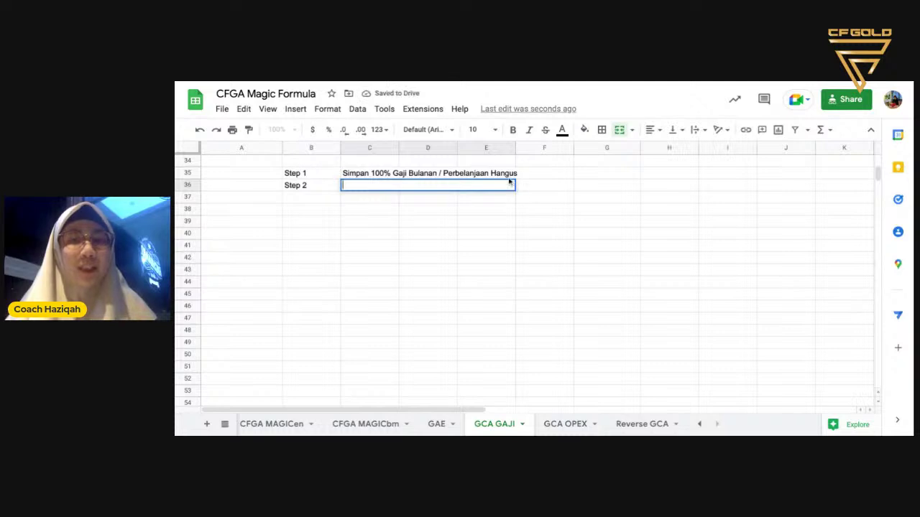
key("Escape")
key("Up")
key("Return")
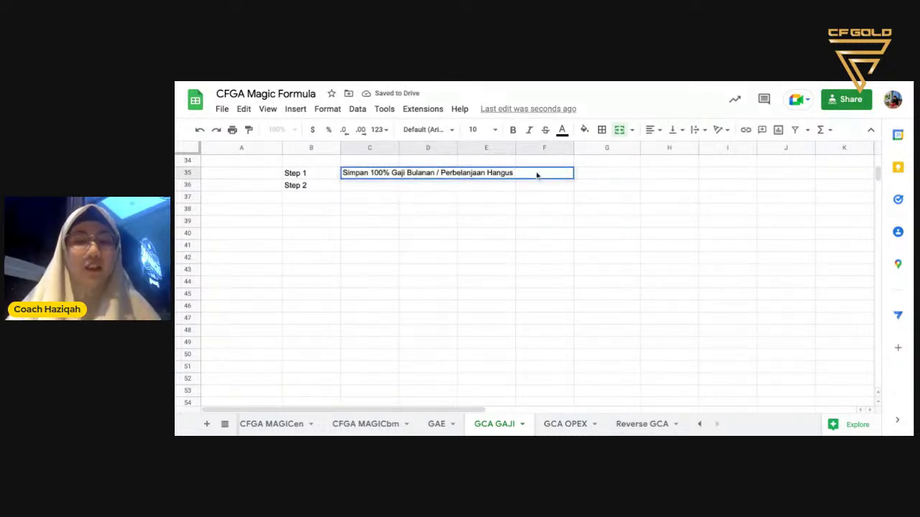
type("(GSA")
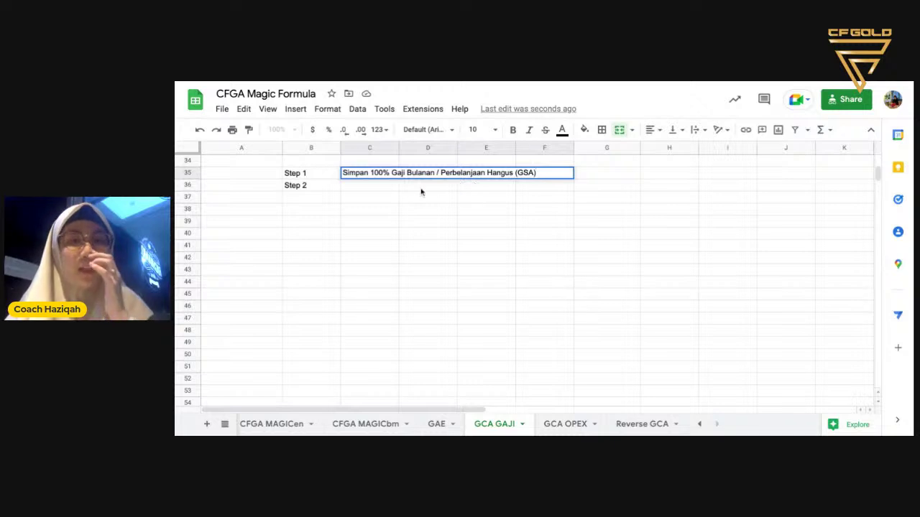
key("Return")
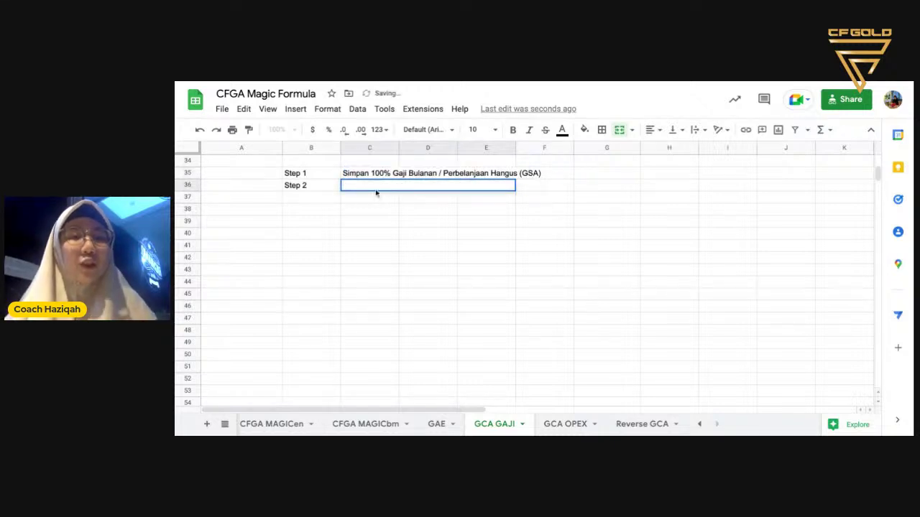
- Enter "Konsep pajakan 85%" as the Step 2 description in the merged cell C36
double_click(367, 186)
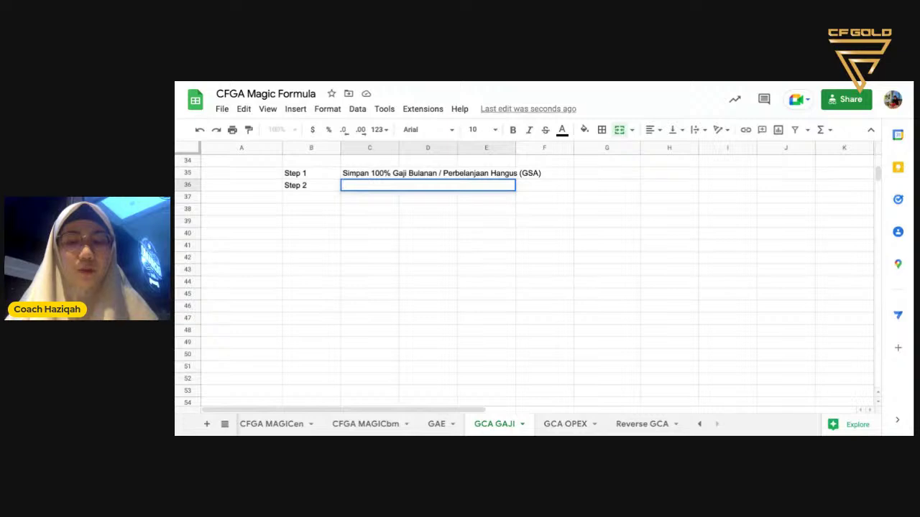
type("Kone")
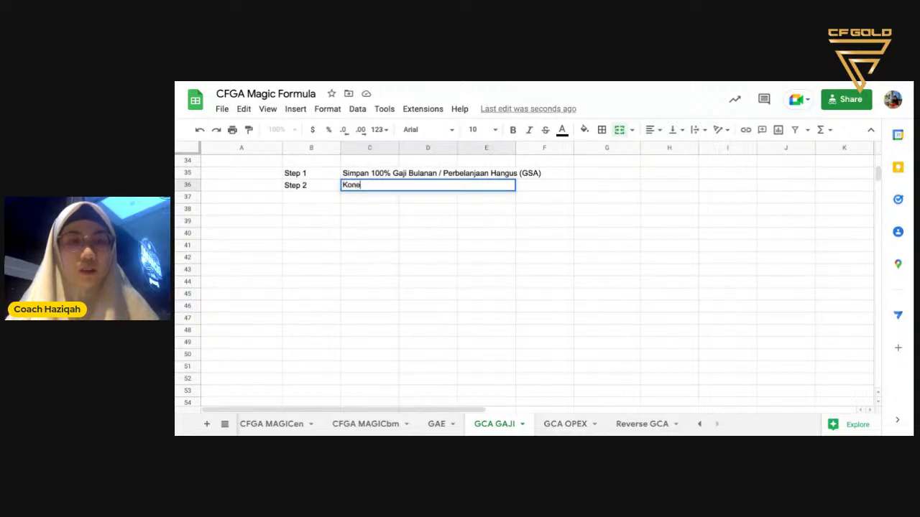
key("BackSpace")
type("sep p")
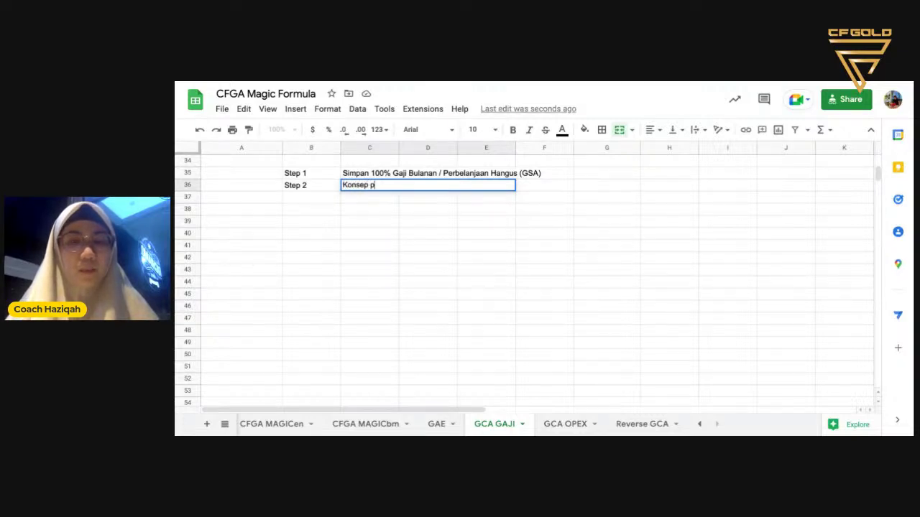
type("ajaka")
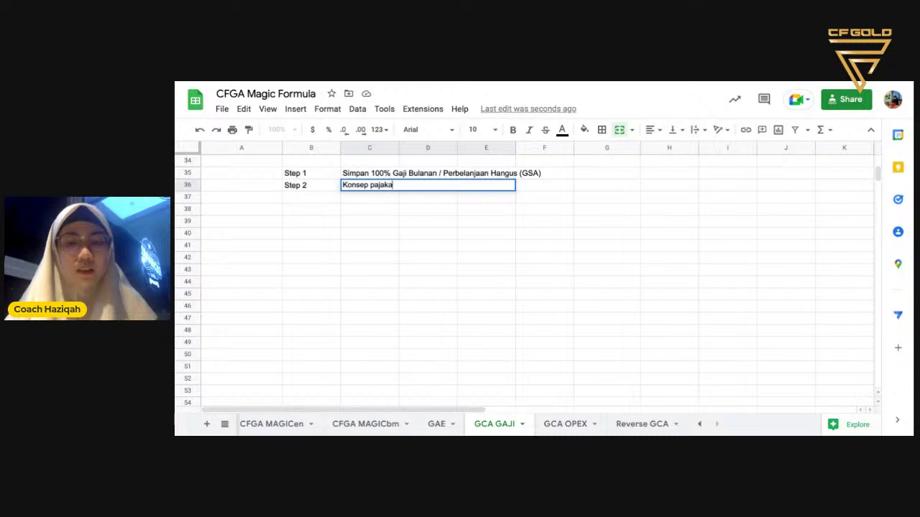
type("n 85%")
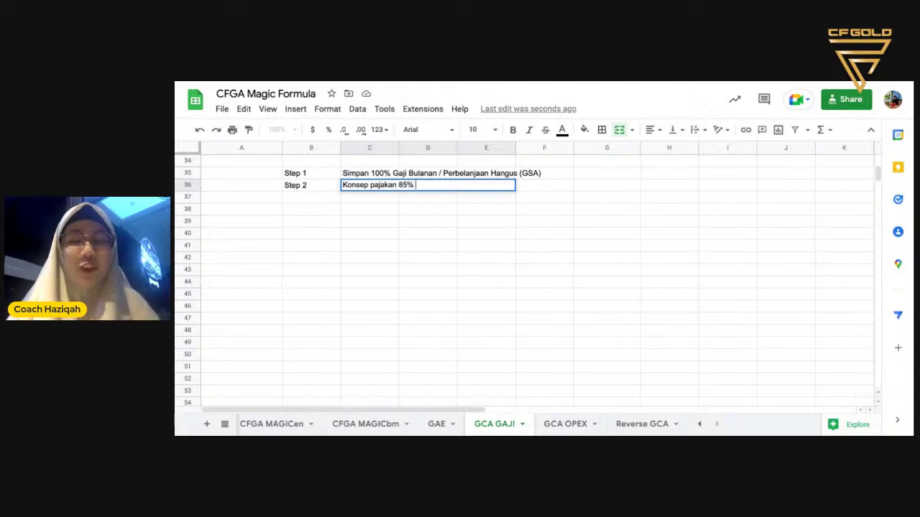
left_click(388, 174)
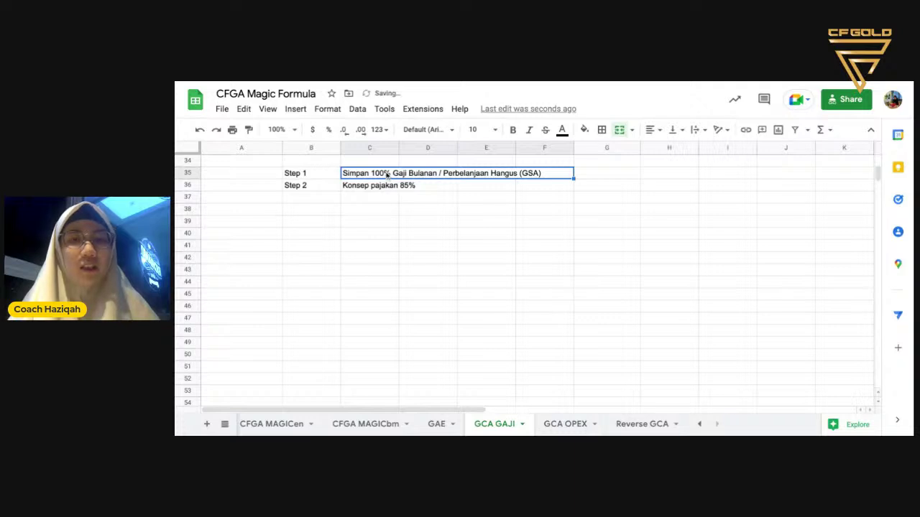
- Review the Step 1 and Step 2 descriptions and go back to the GAJI BERSIH BULANAN row of the table above
left_click(428, 186)
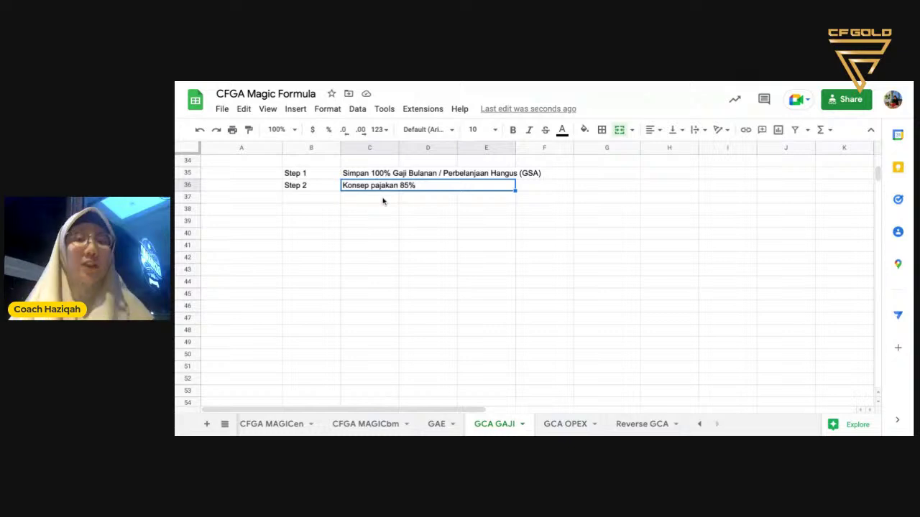
left_click(304, 201)
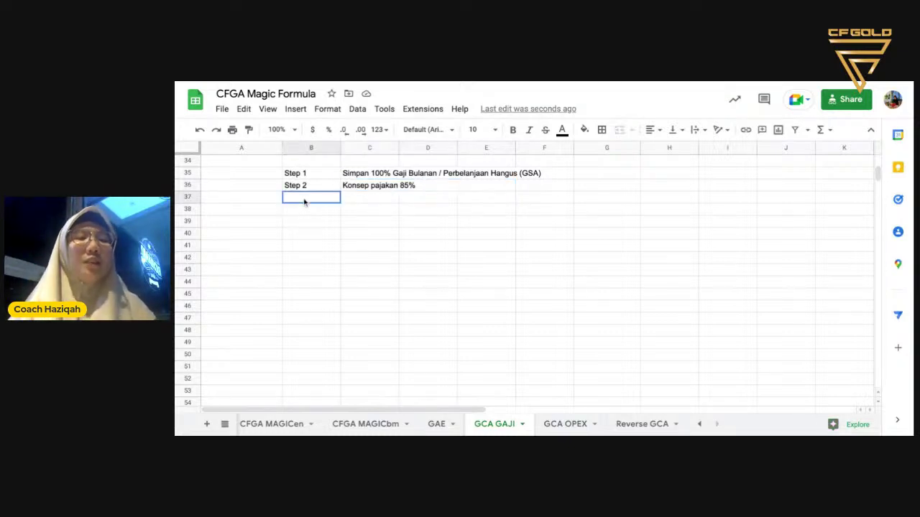
scroll(381, 216, "up", 1)
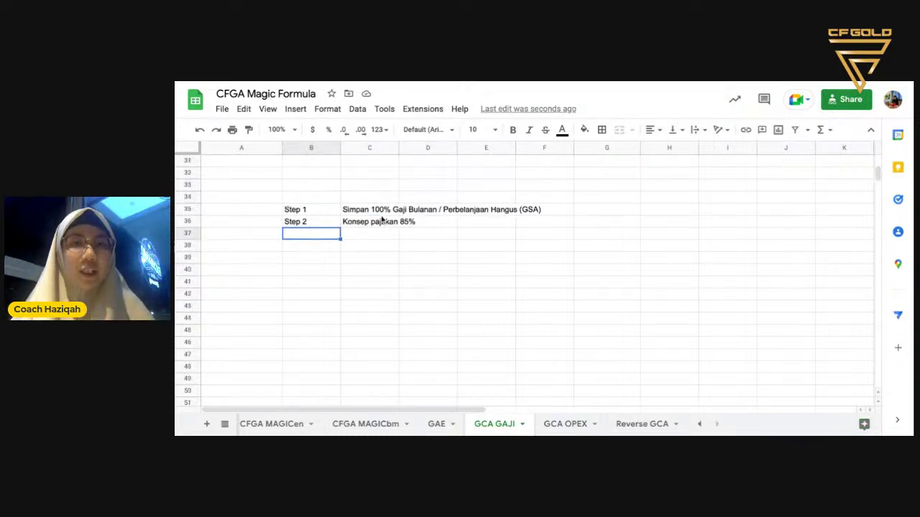
left_click(399, 223)
left_click(387, 210)
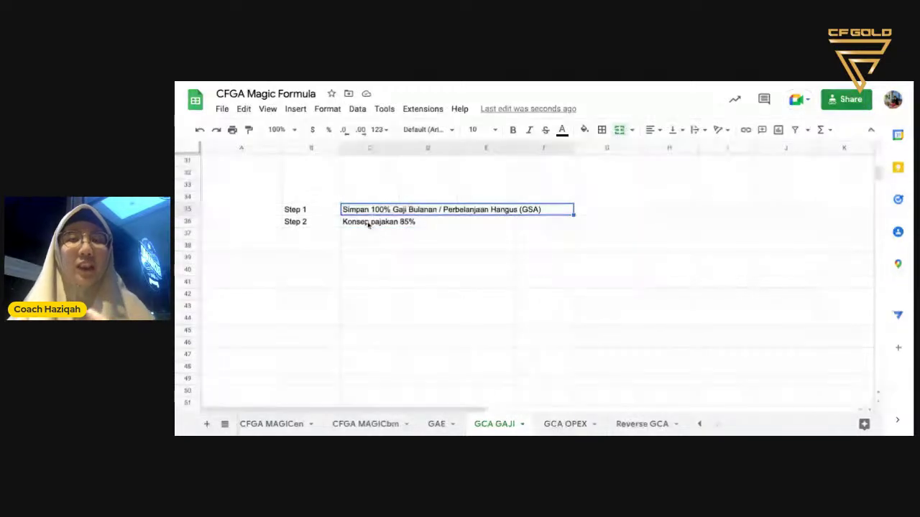
left_click(368, 224)
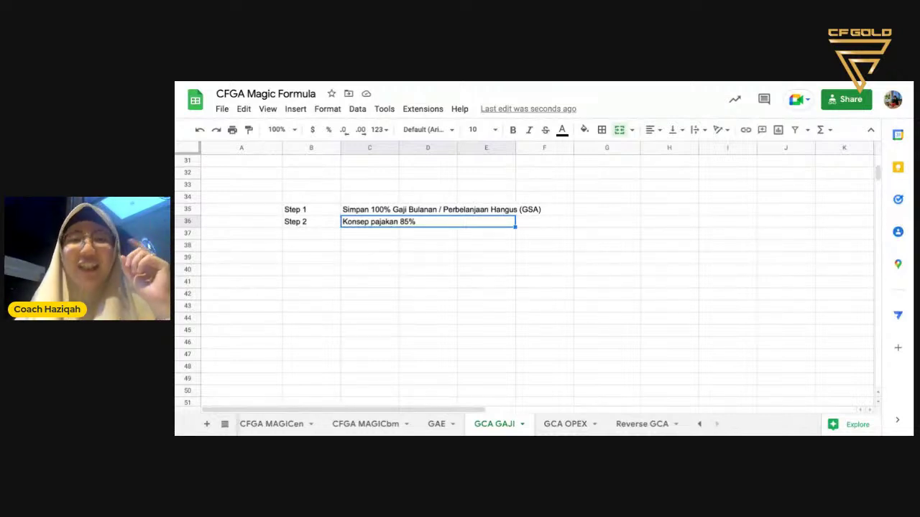
scroll(525, 281, "up", 2)
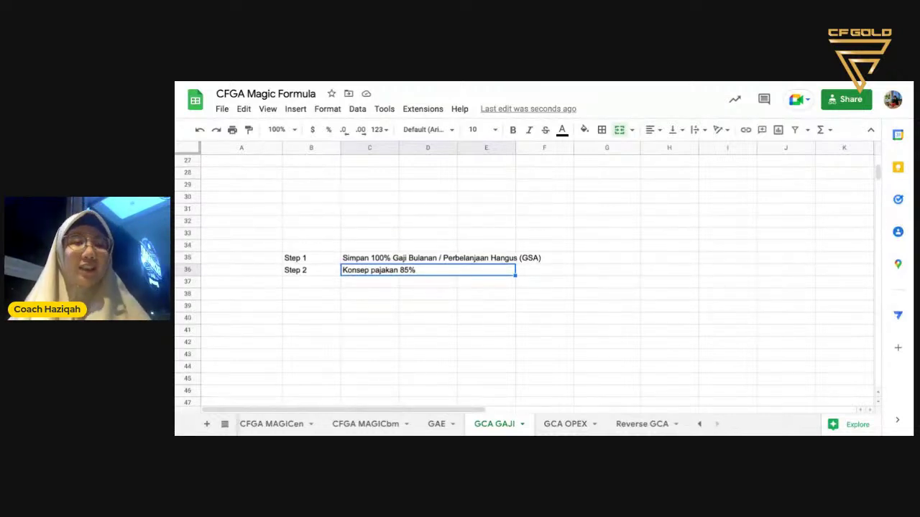
scroll(525, 280, "up", 3)
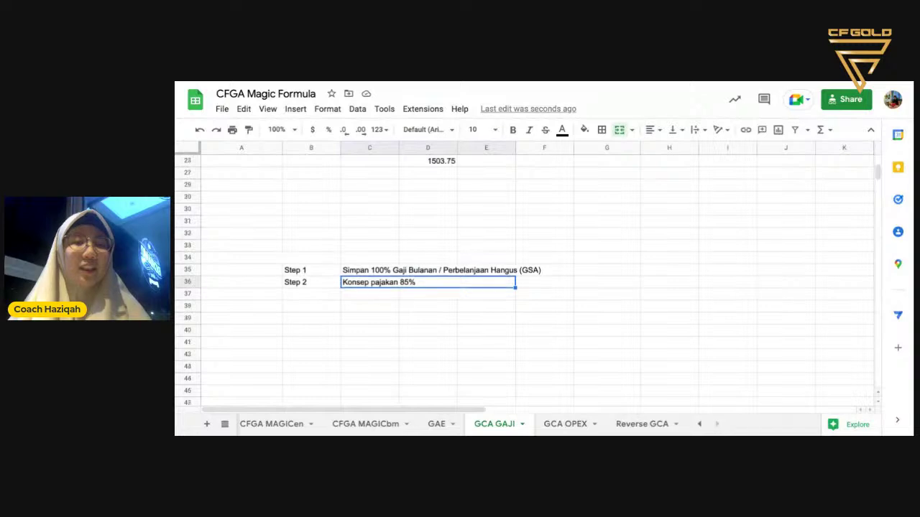
scroll(249, 202, "up", 5)
left_click(249, 202)
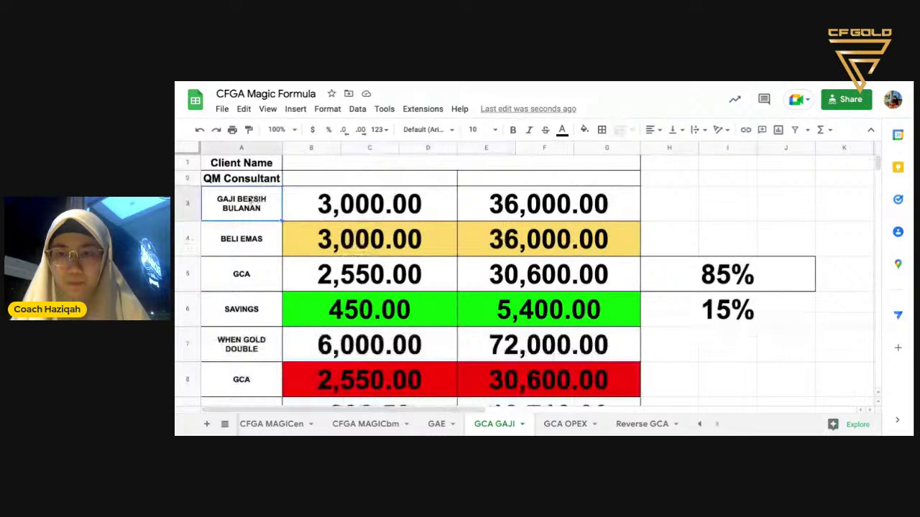
- Set the monthly GAJI BERSIH BULANAN amount in cell B3 to 3200
key("Right")
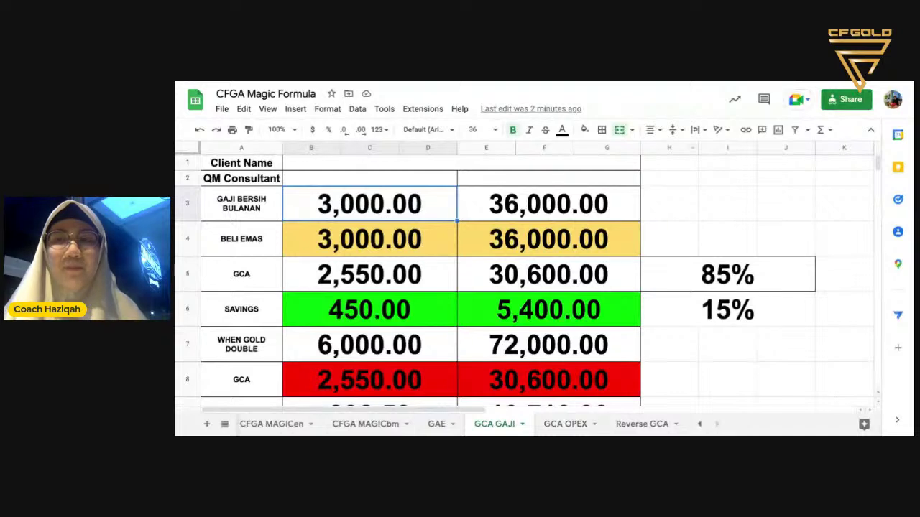
double_click(356, 209)
left_click(369, 203)
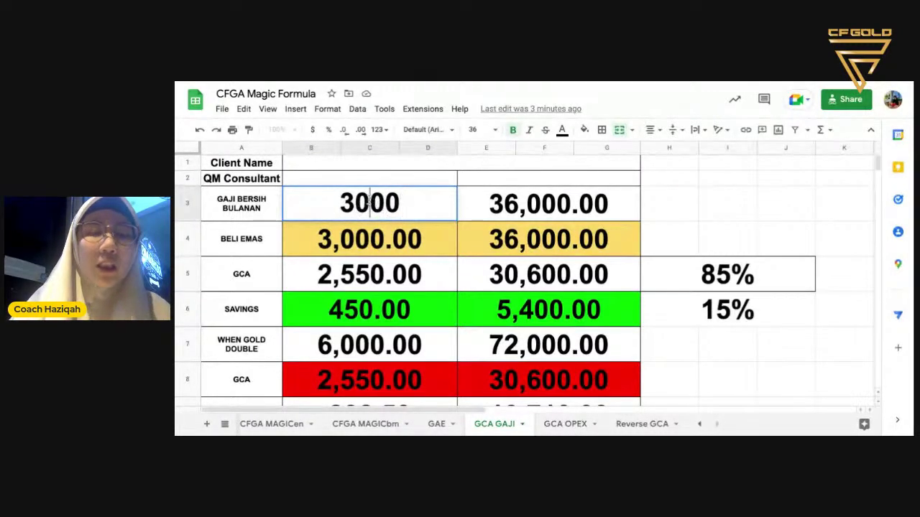
key("BackSpace")
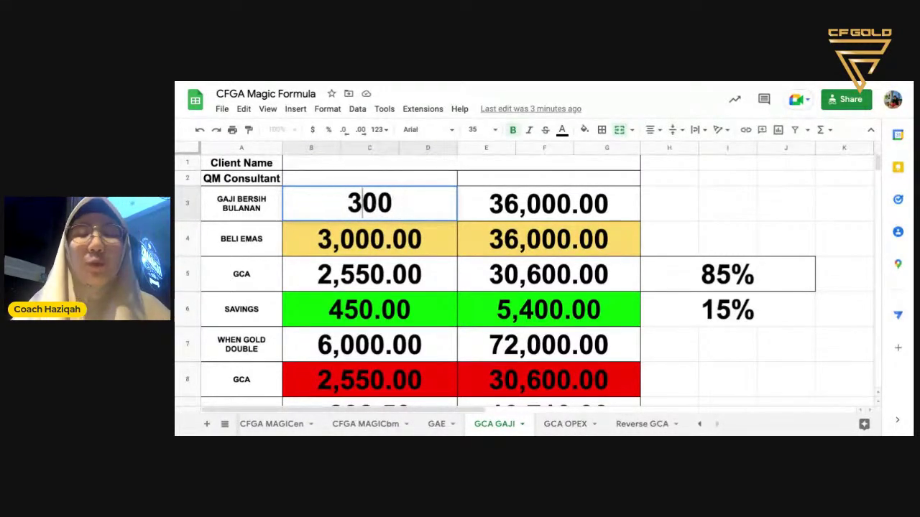
type("2")
key("Return")
- Set the monthly GAJI BERSIH BULANAN amount in cell B3 back to 3000
double_click(369, 203)
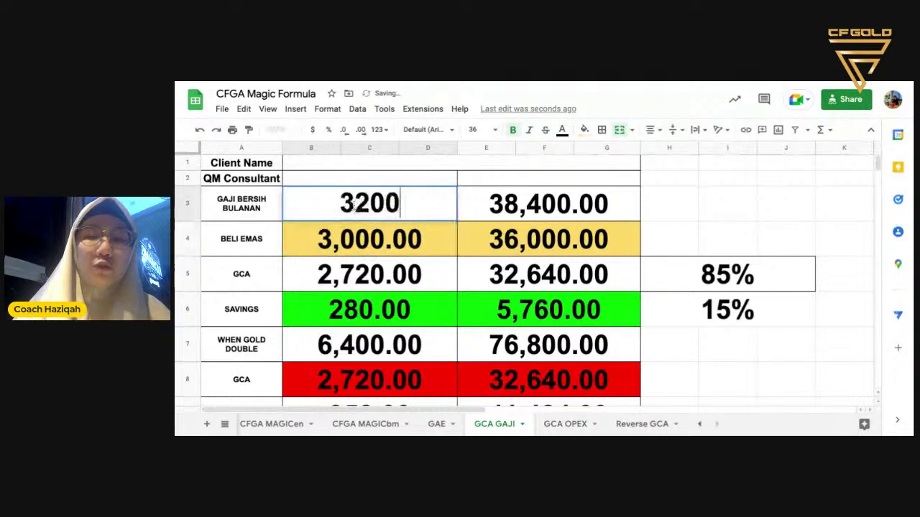
left_click(368, 203)
key("BackSpace")
type("0")
key("Return")
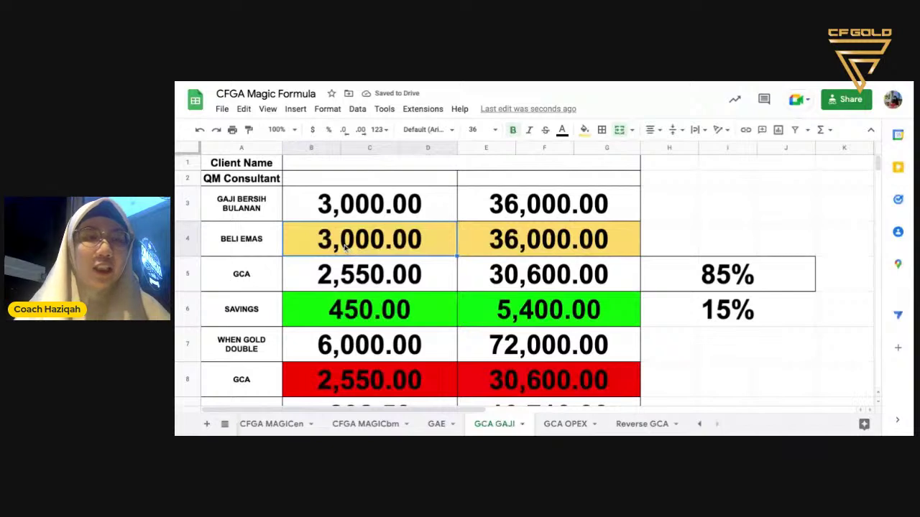
- Set the monthly GAJI BERSIH BULANAN amount in cell B3 to 1500
left_click(328, 208)
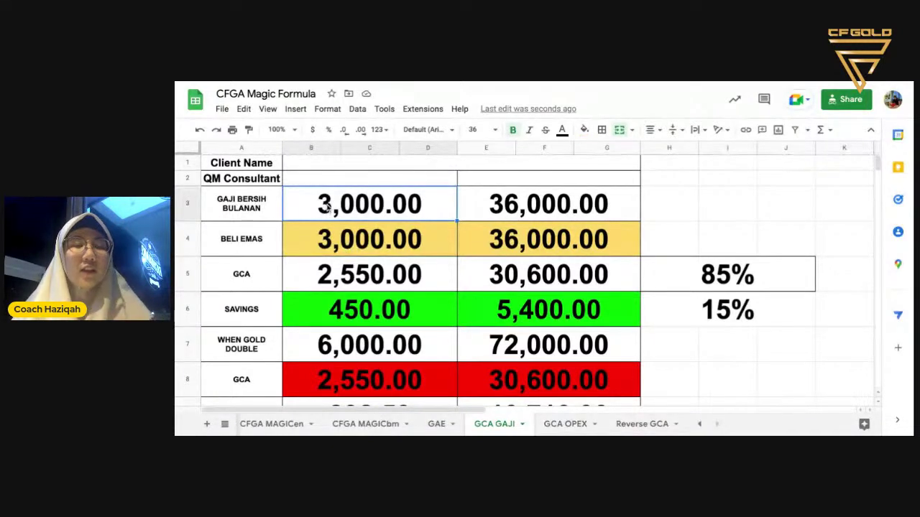
left_click(330, 245)
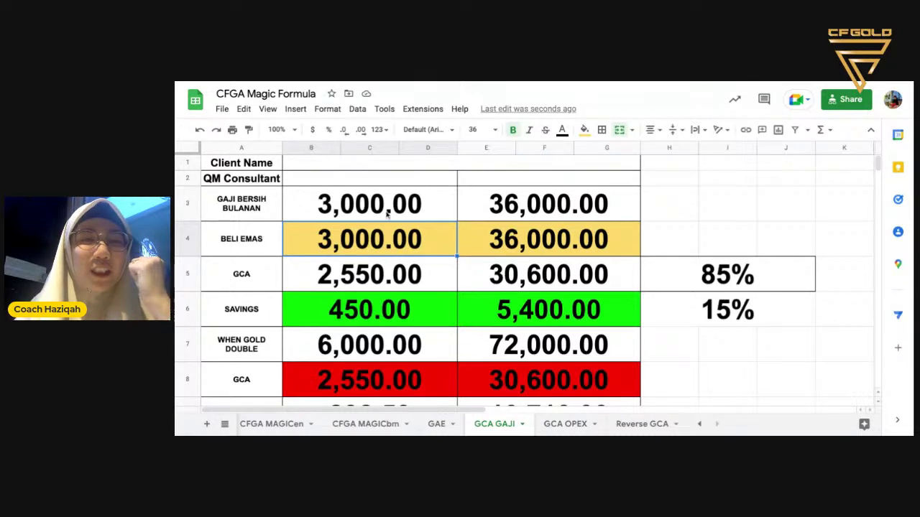
left_click(336, 209)
double_click(335, 209)
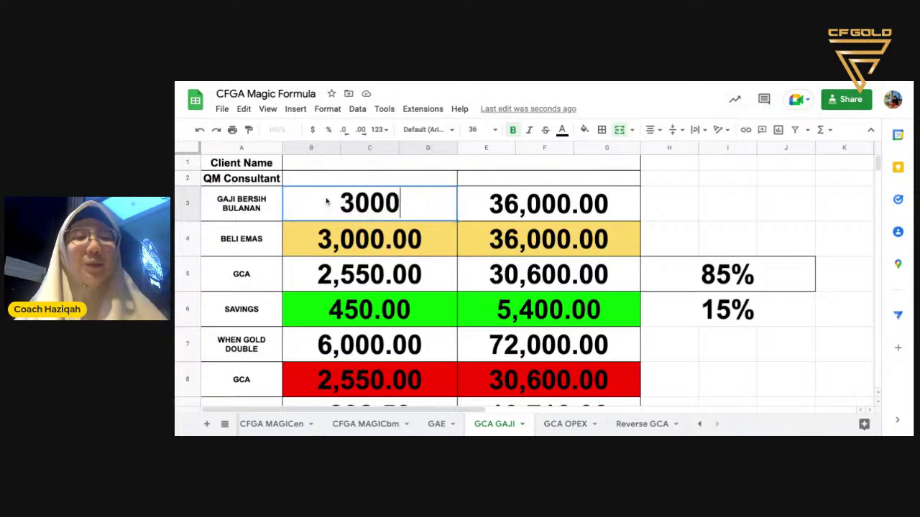
left_click_drag(337, 202, 369, 202)
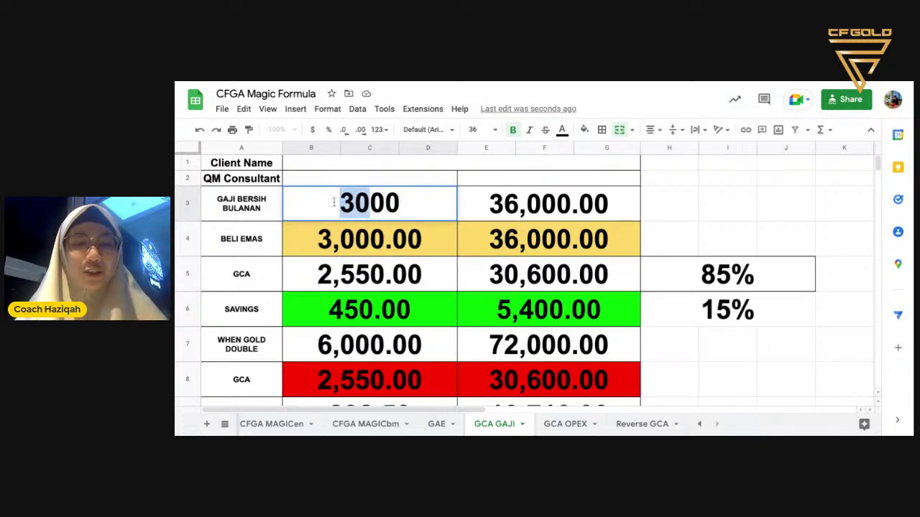
type("1,5")
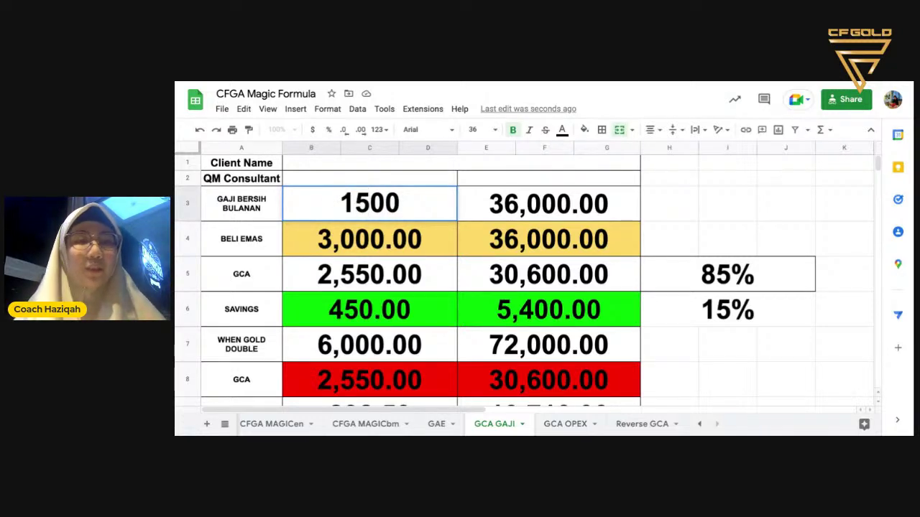
key("Return")
- Set the monthly BELI EMAS amount in cell B4 to 1500
double_click(324, 244)
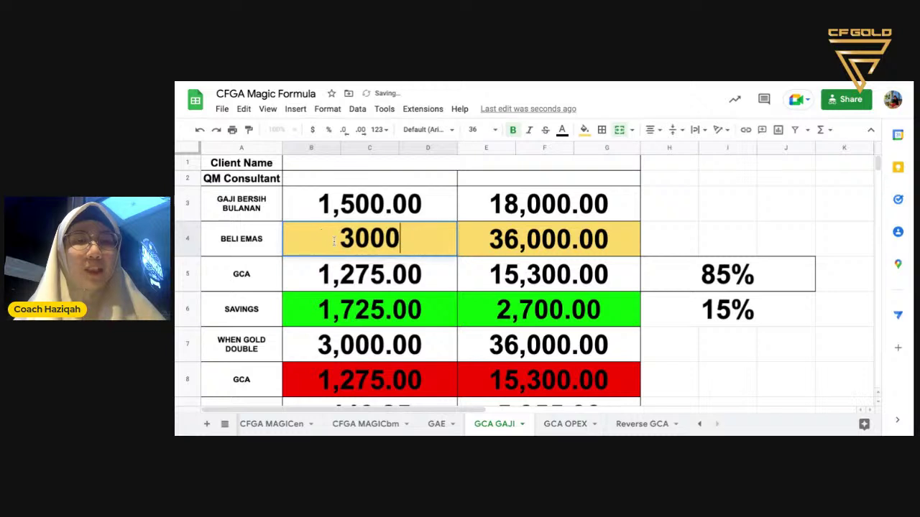
double_click(334, 242)
type("1,500")
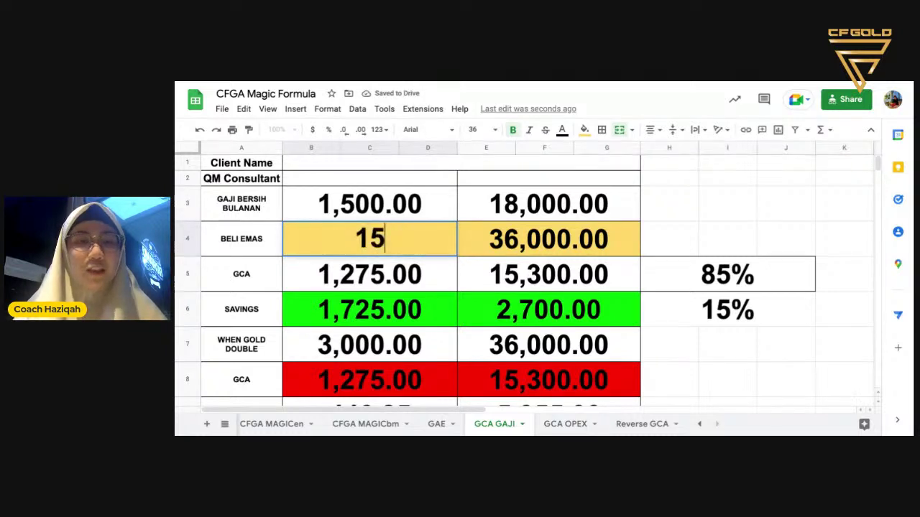
key("Return")
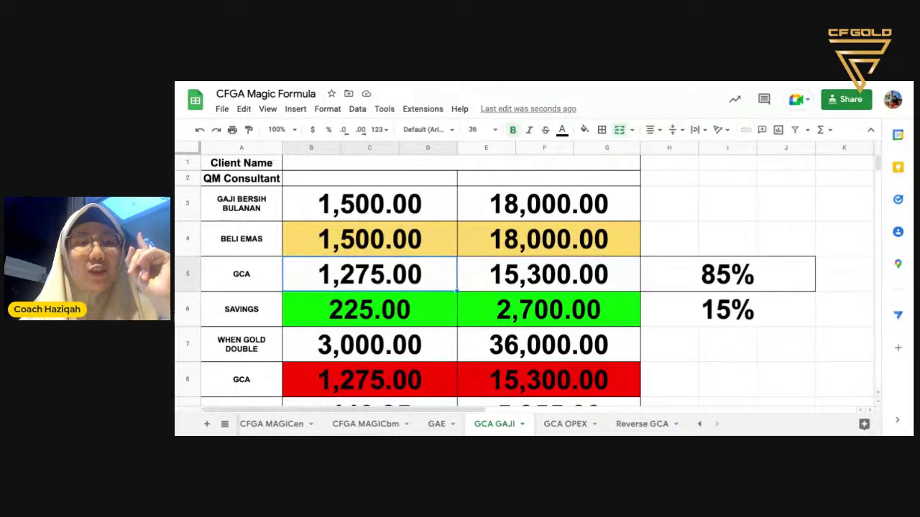
- Examine the monthly BELI EMAS, GCA and SAVINGS amounts and the percentages beside the table
left_click(365, 244)
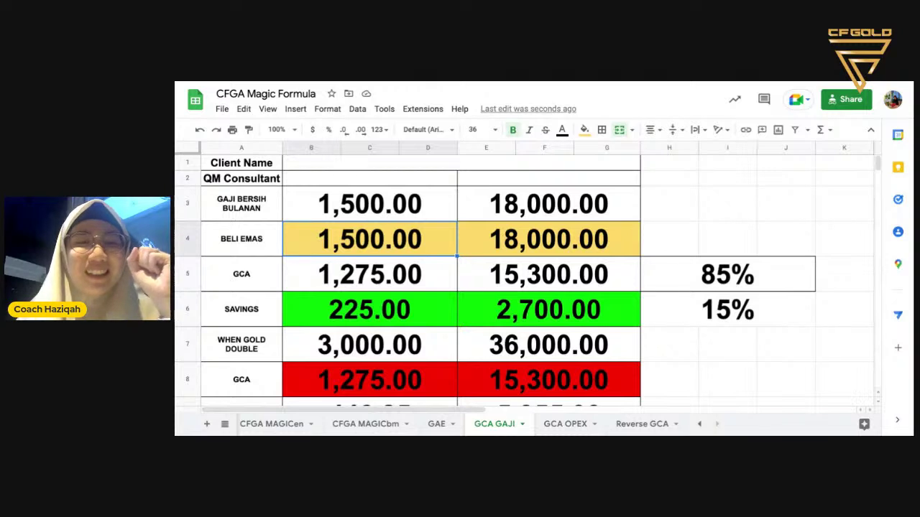
left_click(347, 310)
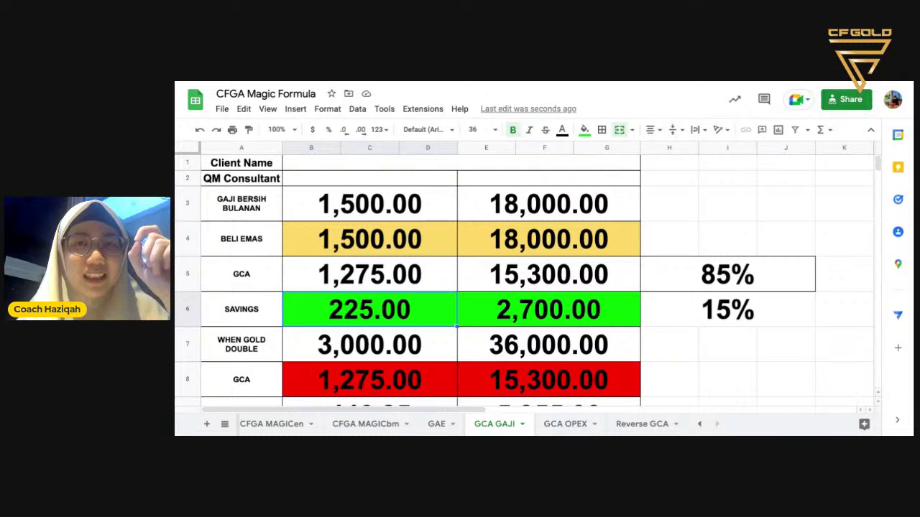
left_click(381, 276)
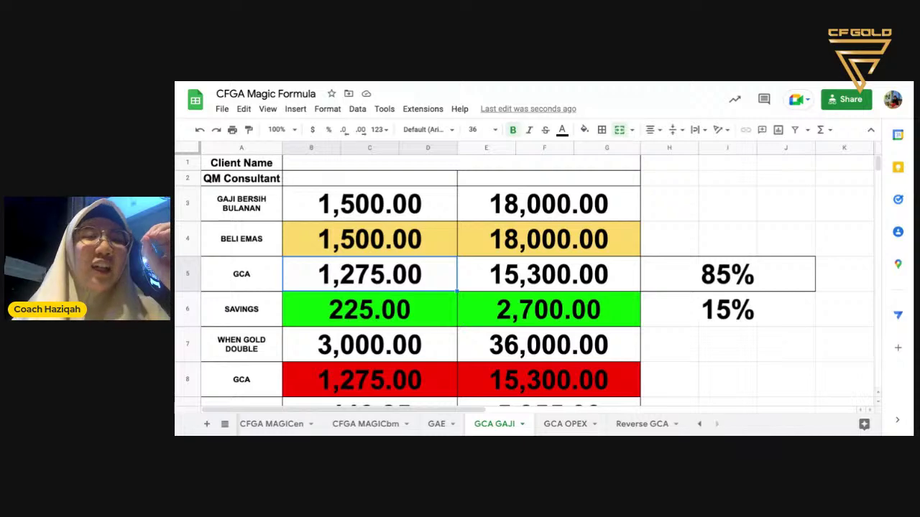
scroll(405, 306, "down", 2)
scroll(404, 306, "up", 2)
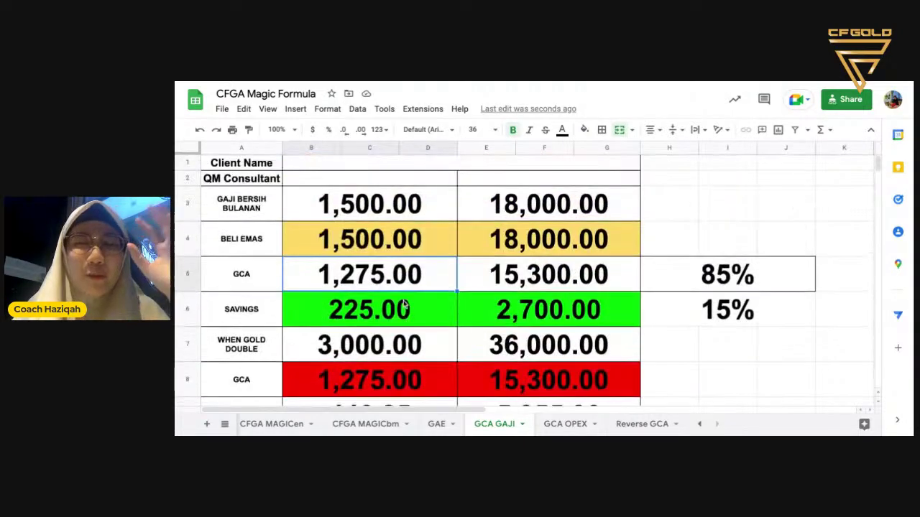
left_click(380, 245)
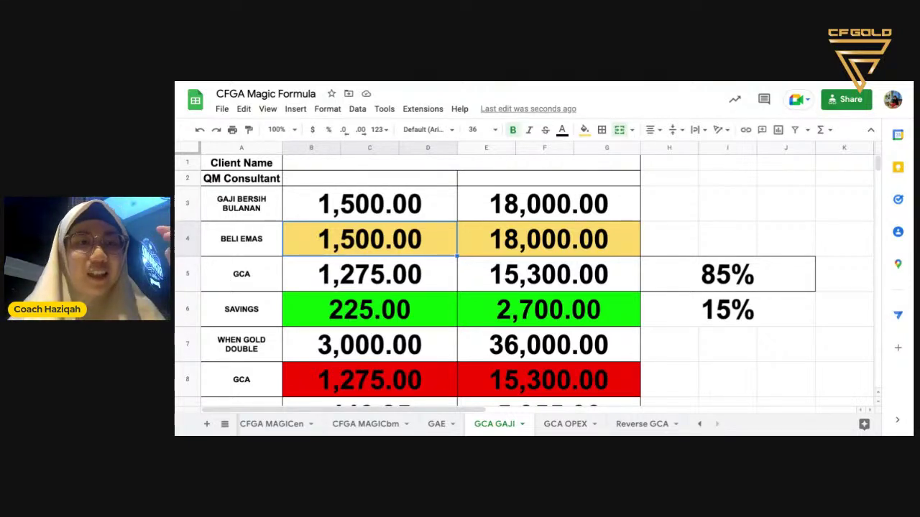
left_click(369, 283)
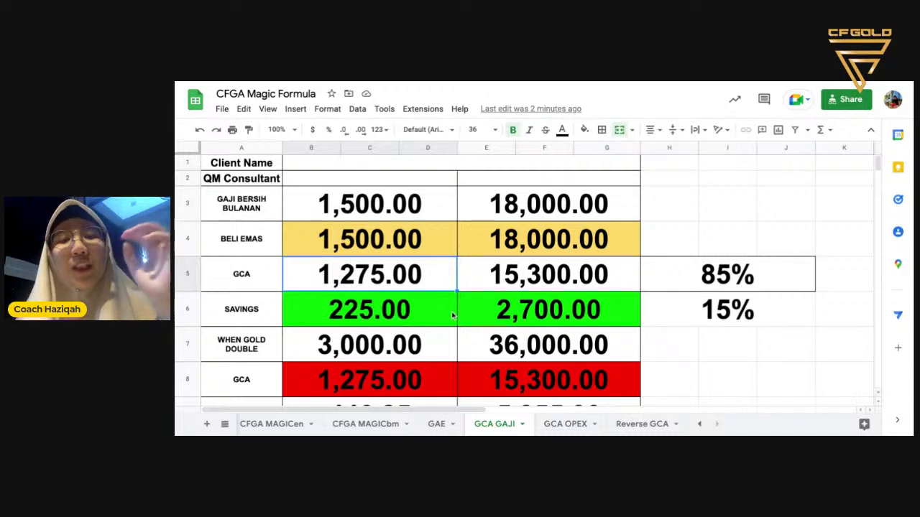
double_click(348, 275)
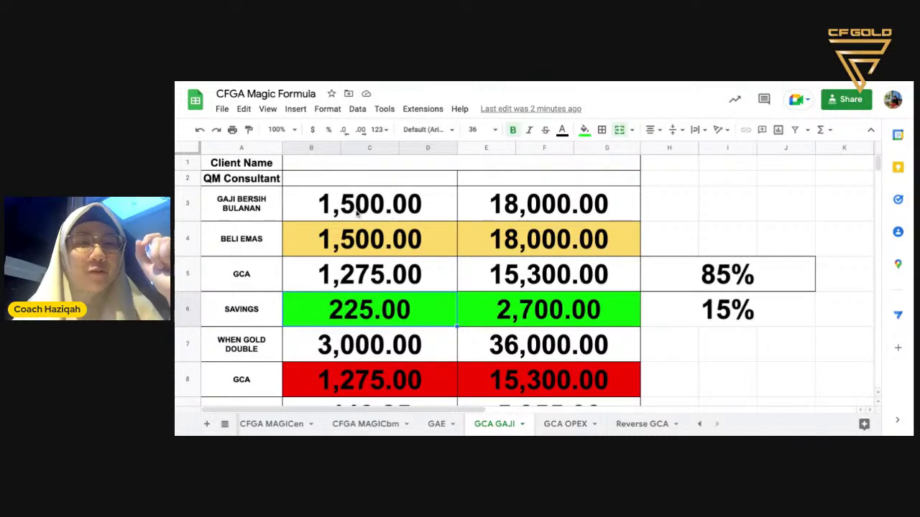
scroll(518, 302, "right", 3)
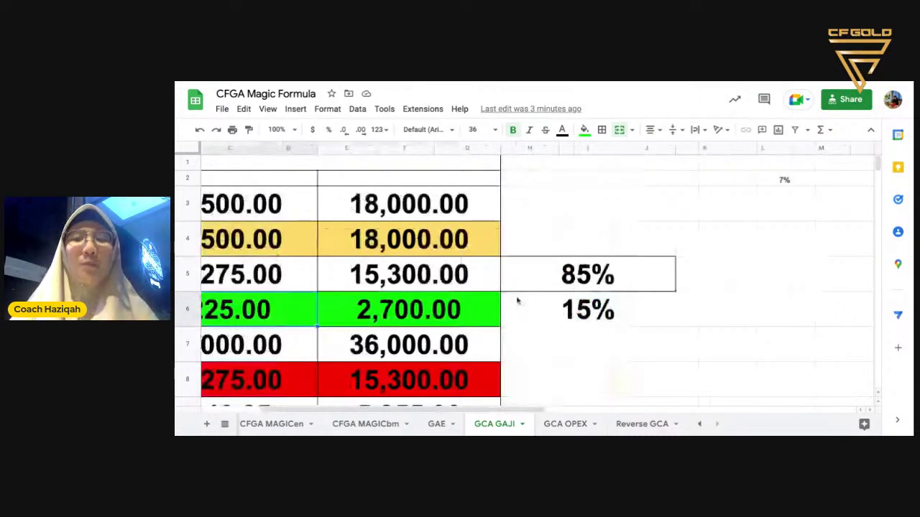
- Clear the 7% value from cell L2 beside the salary table
left_click(768, 180)
key("Delete")
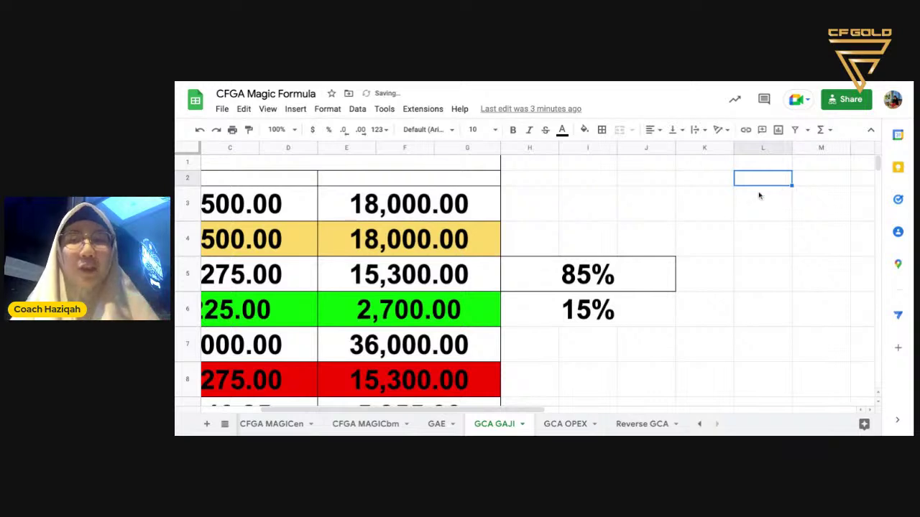
double_click(763, 208)
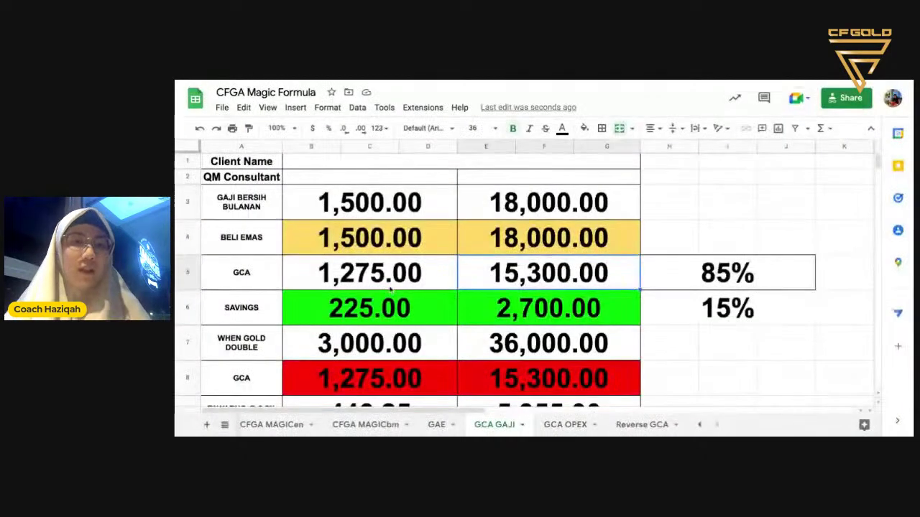
- Enter the gold price 59.78 in cell L3
scroll(716, 293, "right", 3)
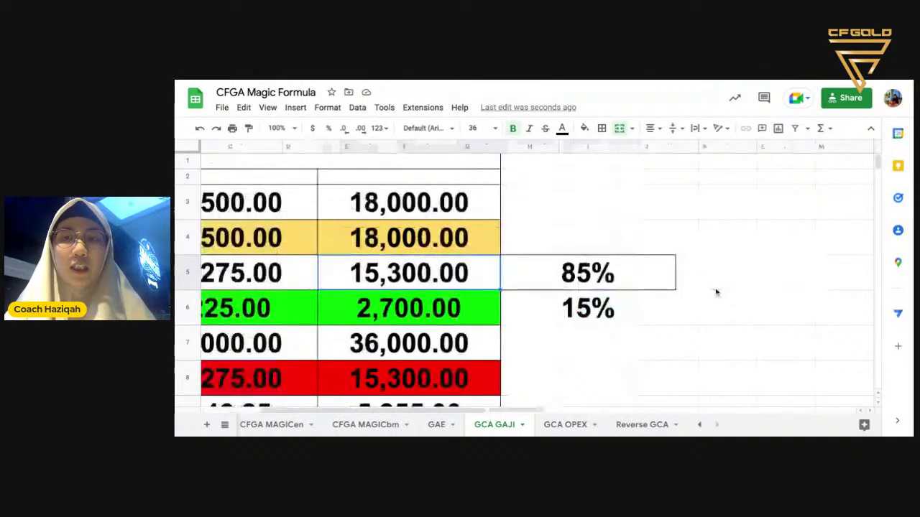
double_click(760, 209)
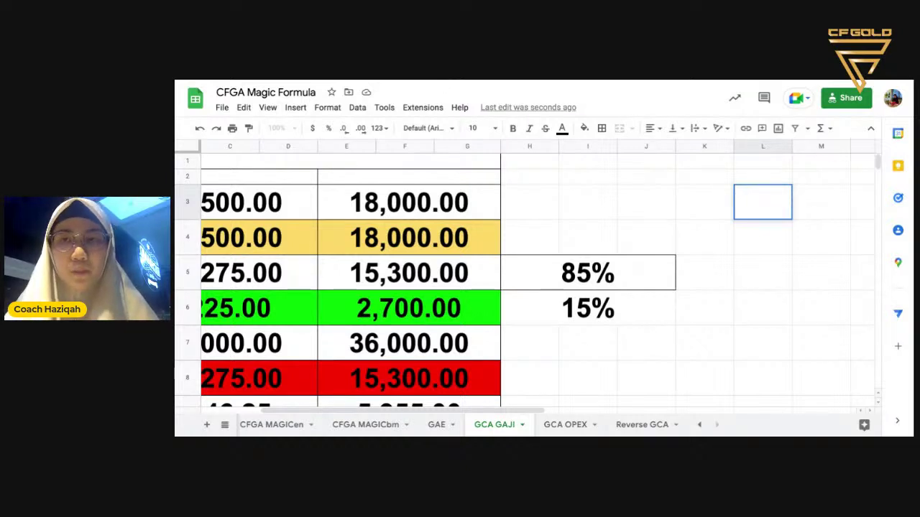
type("5")
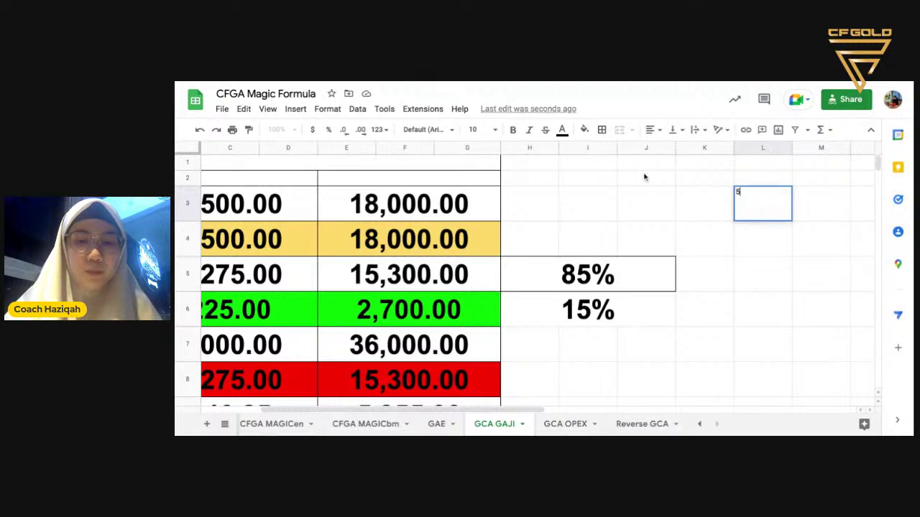
type("9.7")
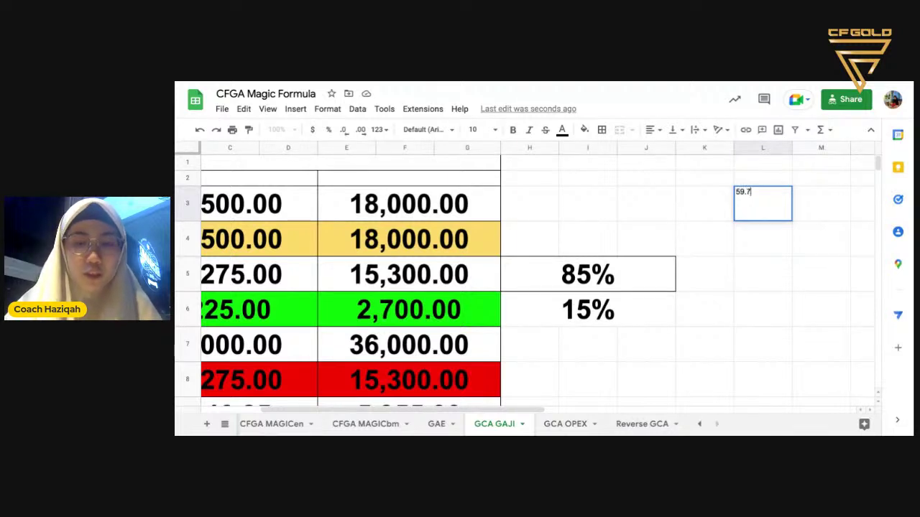
type("8")
- Label the 59.78 value as LME in cell K3
double_click(701, 210)
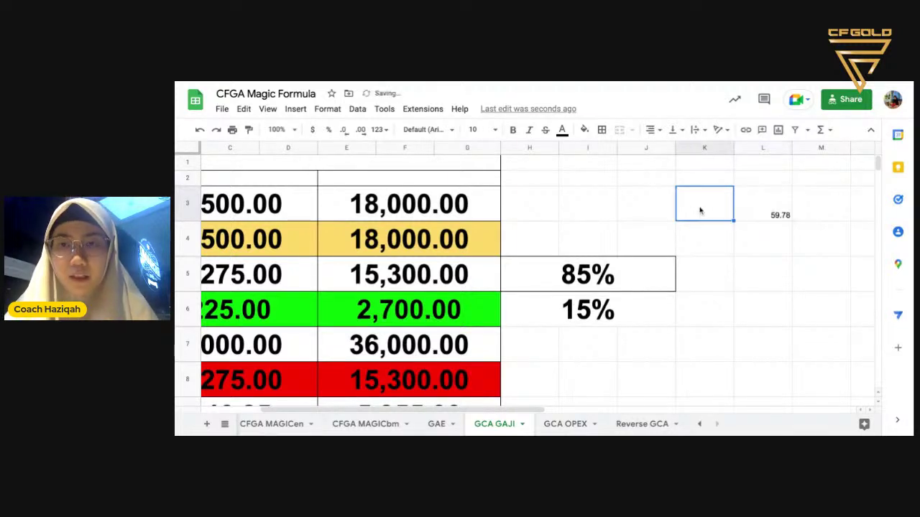
type("Inde")
key("BackSpace")
key("BackSpace")
key("BackSpace")
key("BackSpace")
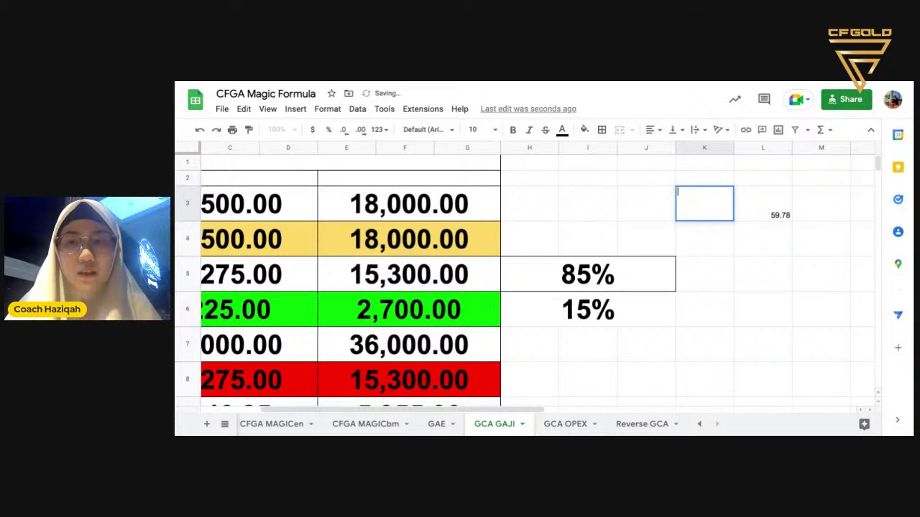
type("M")
key("BackSpace")
type("LME")
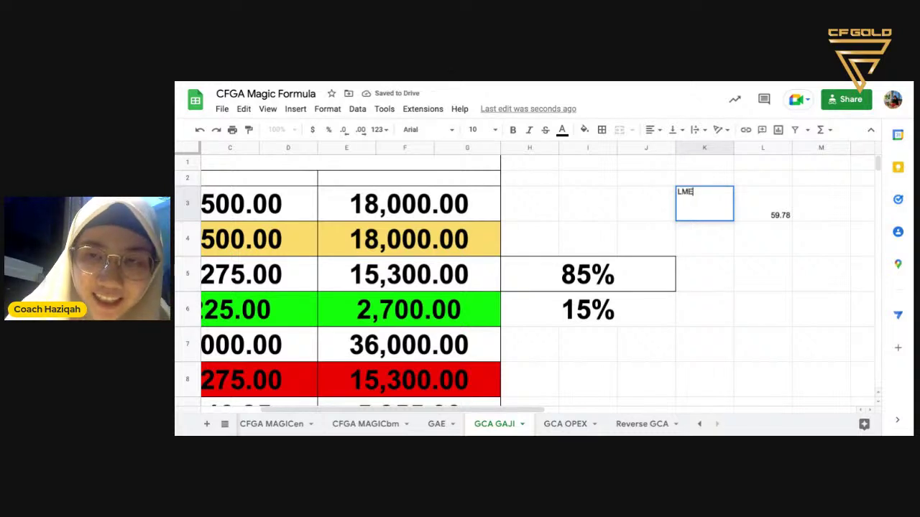
- Make the 59.78 value bold and set the font size of cells K3 and L3 to 18
left_click(778, 209)
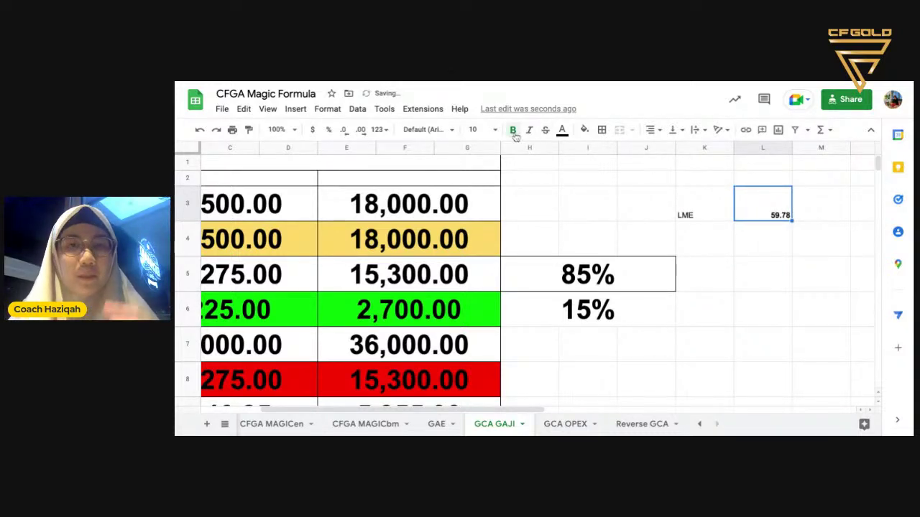
left_click(693, 213, "shift")
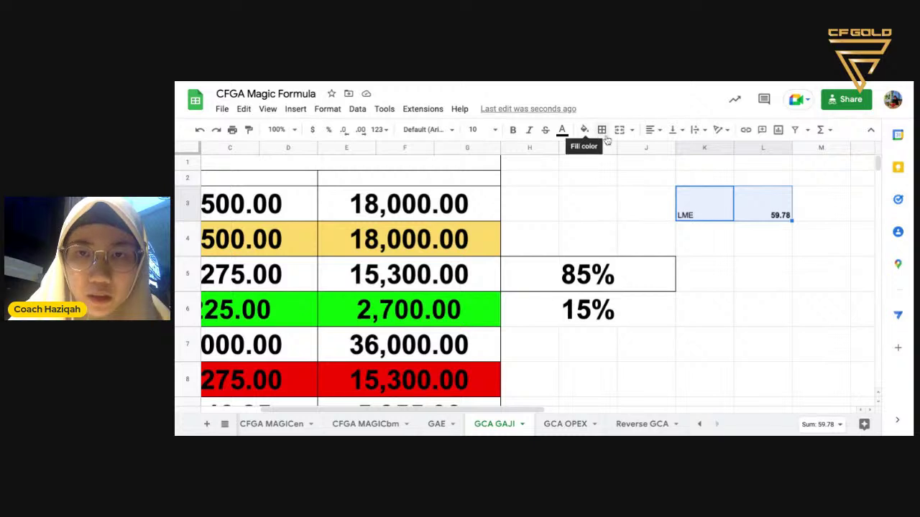
left_click(475, 129)
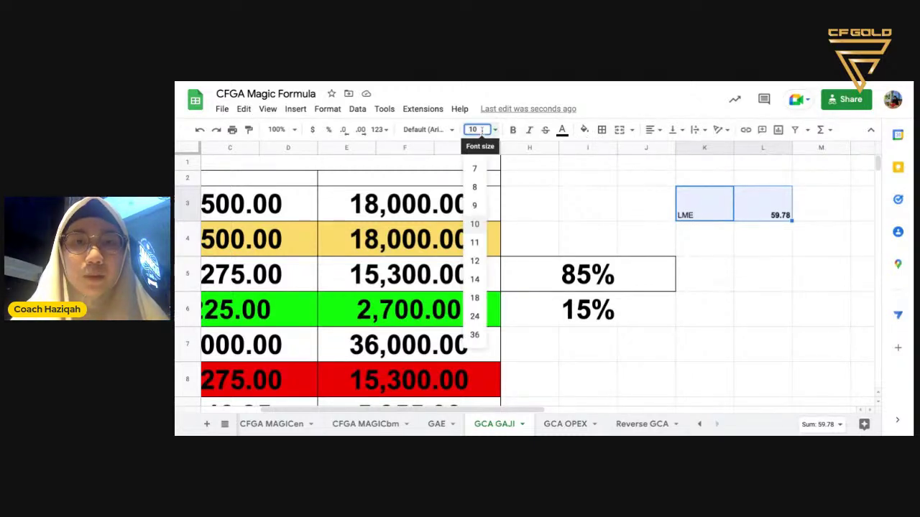
left_click(474, 298)
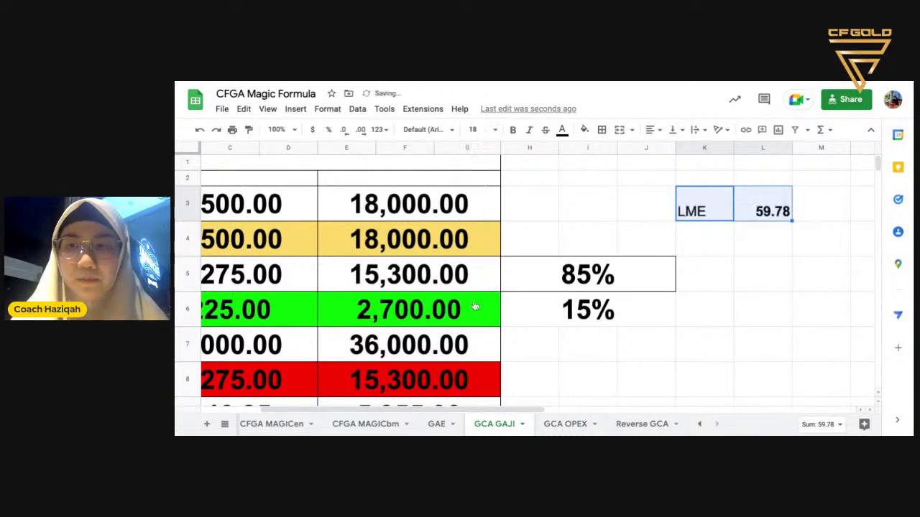
left_click(749, 217)
left_click(743, 246)
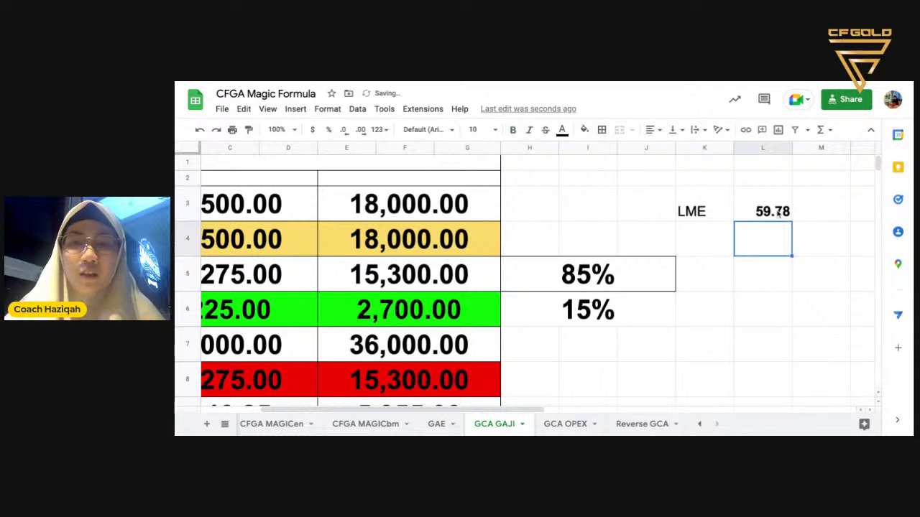
left_click(697, 230)
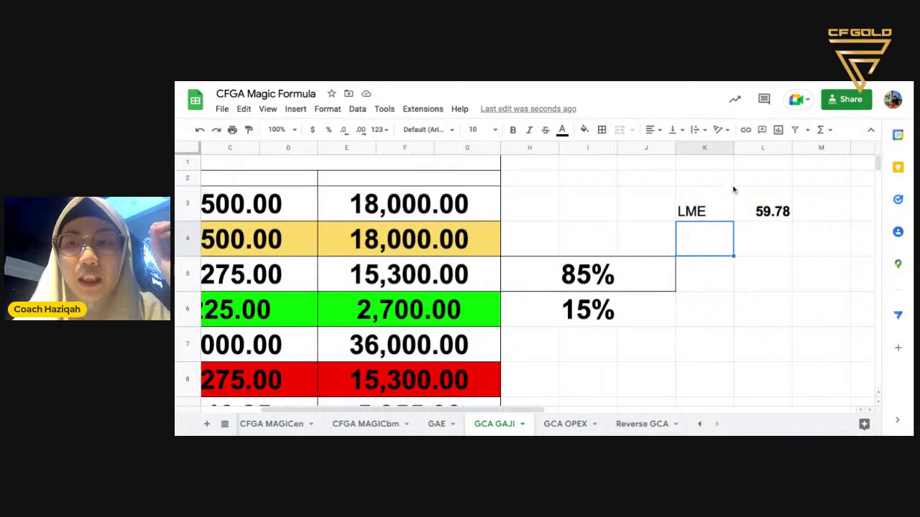
- Enter the label spread in cell K1 and its value 7% in cell L1
left_click(706, 168)
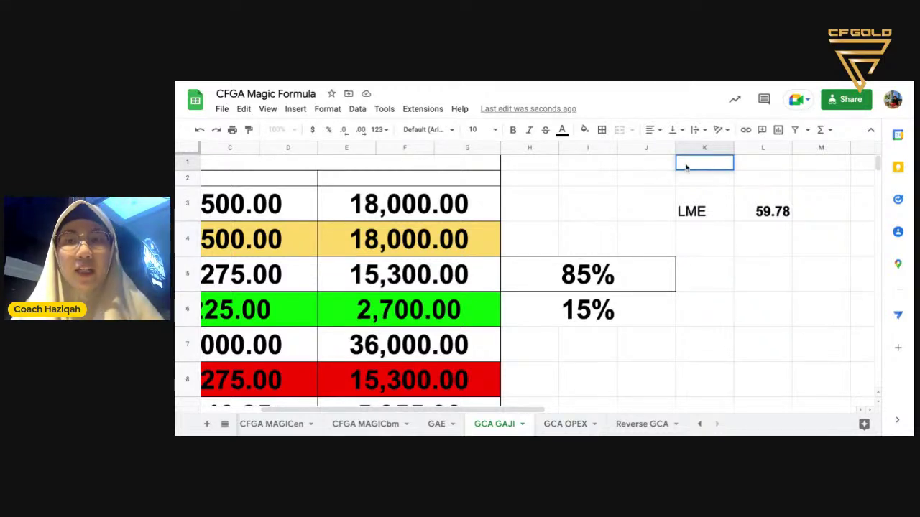
double_click(686, 163)
type("spread")
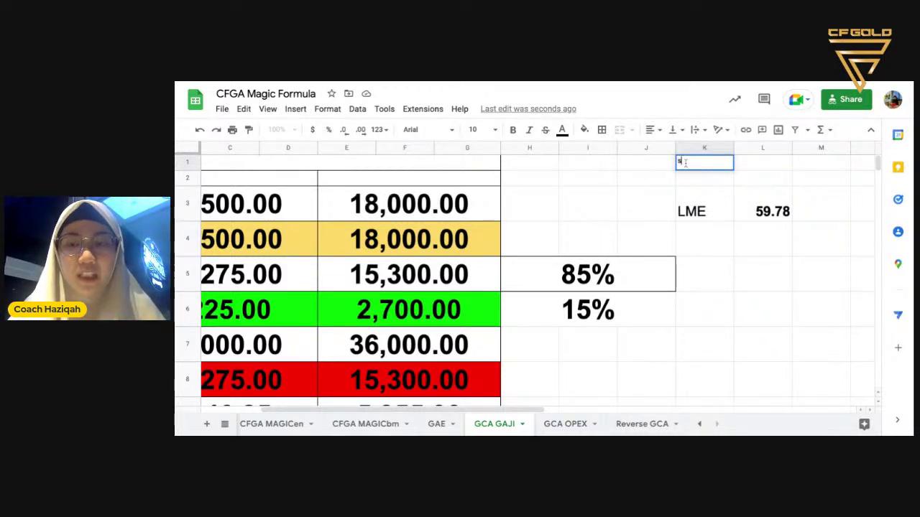
double_click(776, 167)
type("7%")
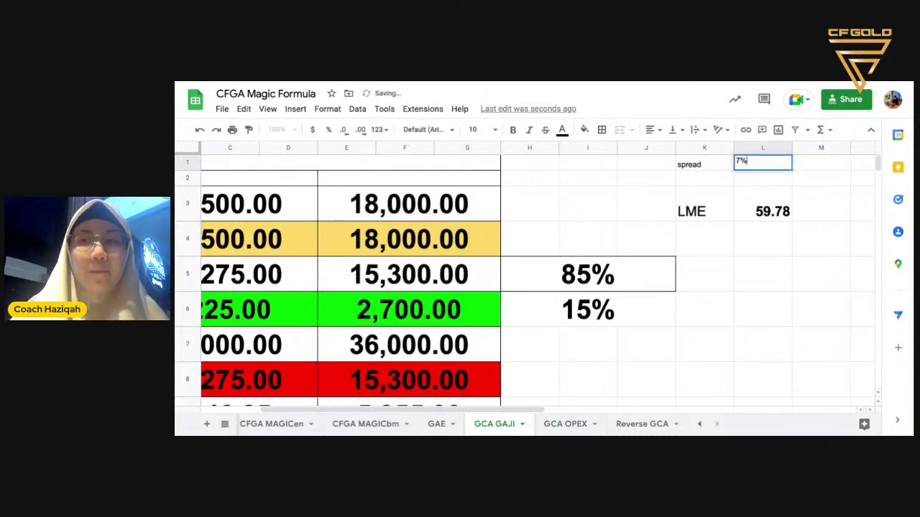
key("Return")
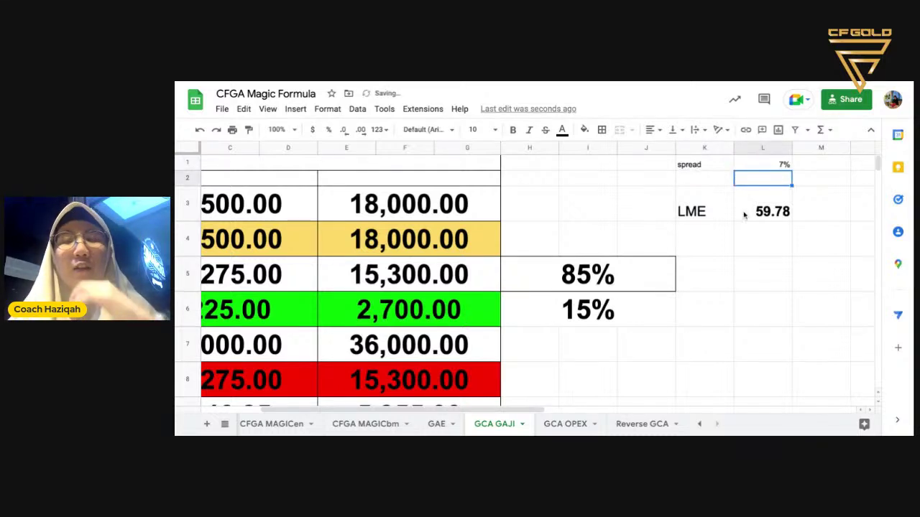
left_click(769, 166)
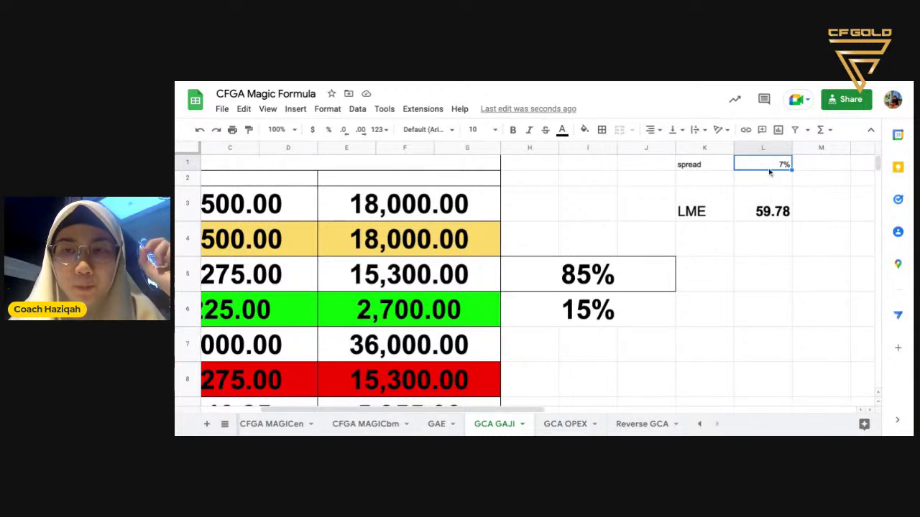
left_click(723, 209)
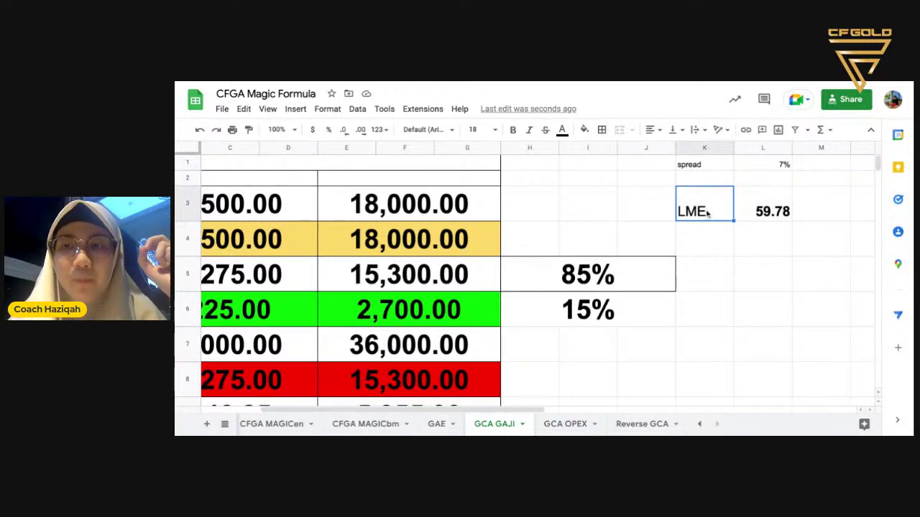
left_click(769, 165)
left_click(705, 171)
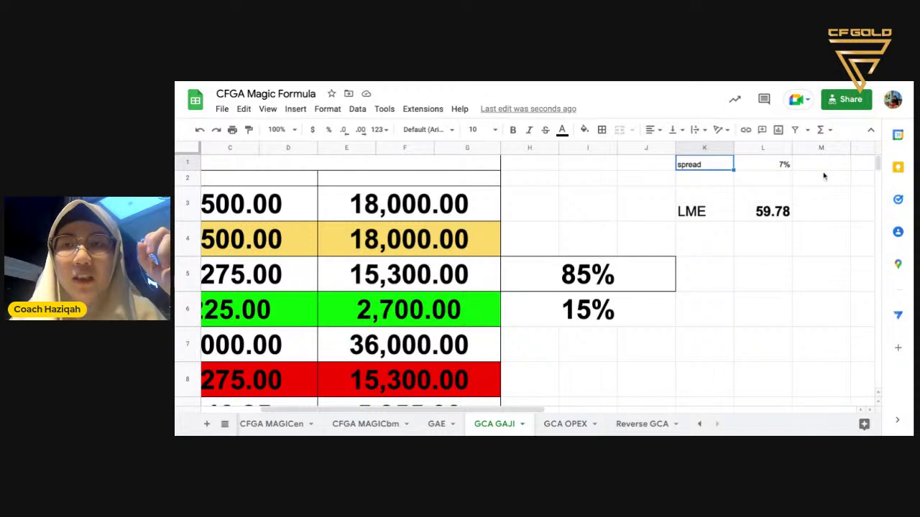
- Enter the labels QM SELL in cell I1 and QM BUY in cell I2
left_click(571, 166)
double_click(570, 166)
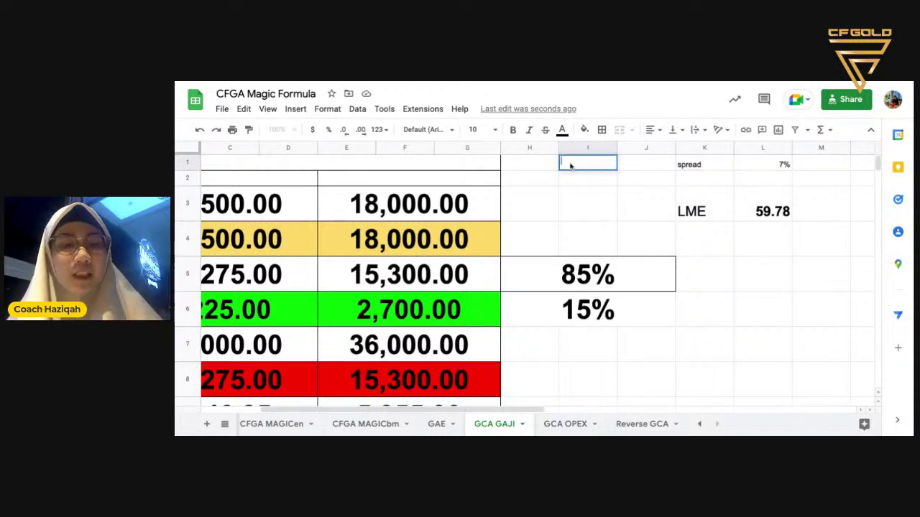
type("=")
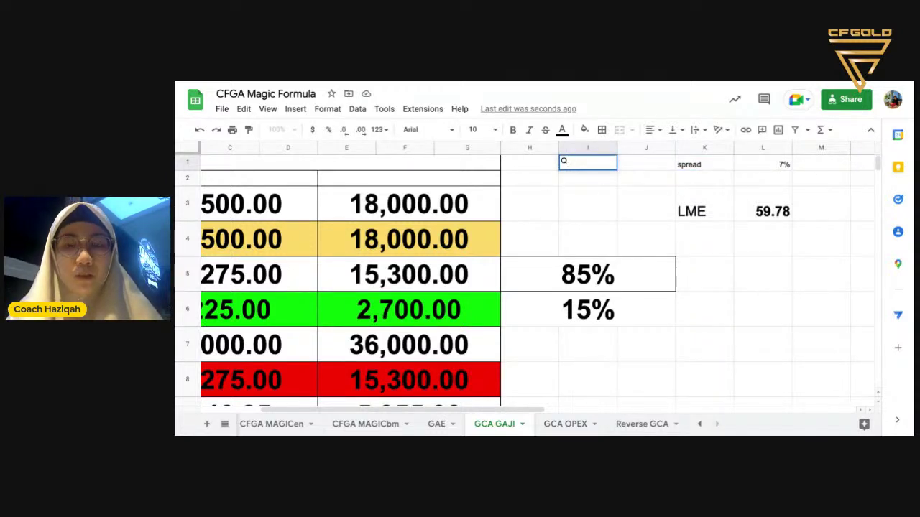
type("M SEL")
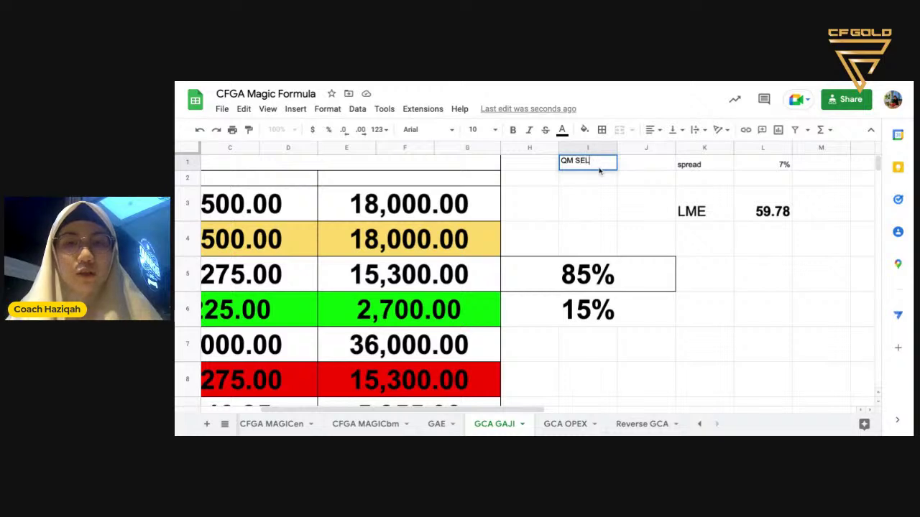
type("L")
key("Return")
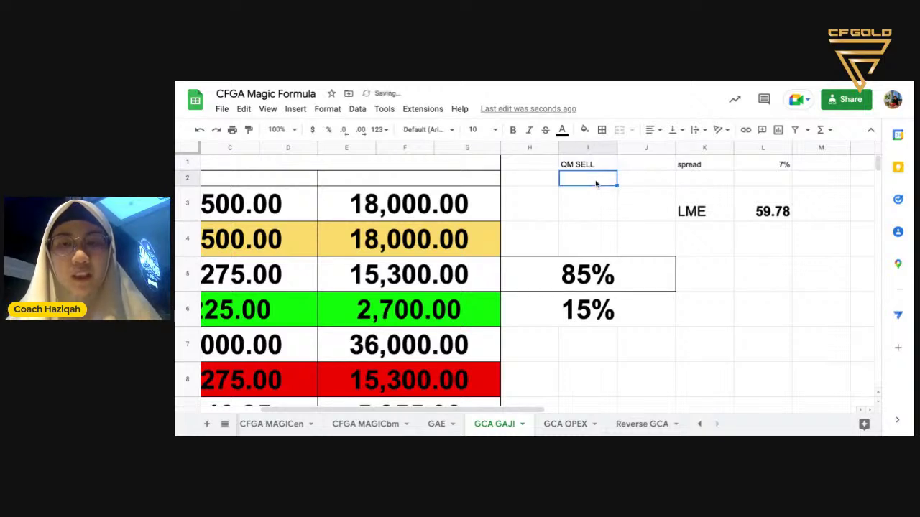
type("QM")
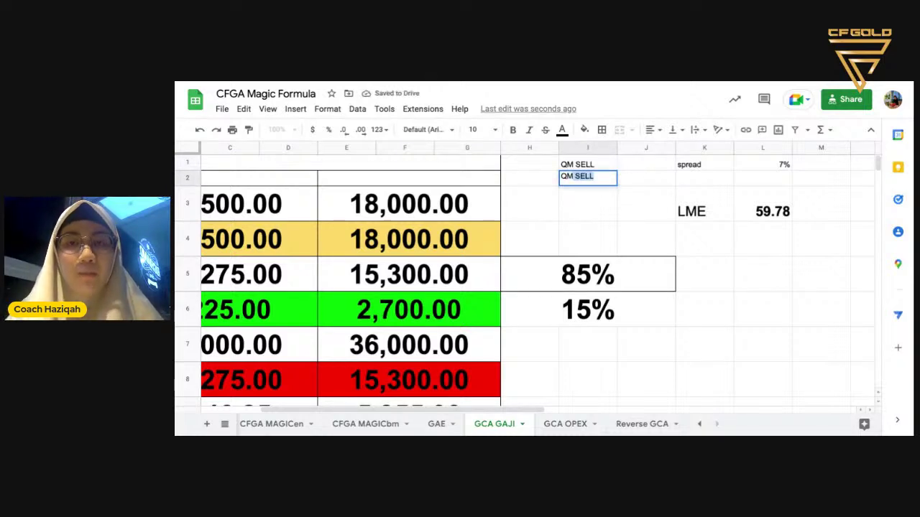
type(" BY")
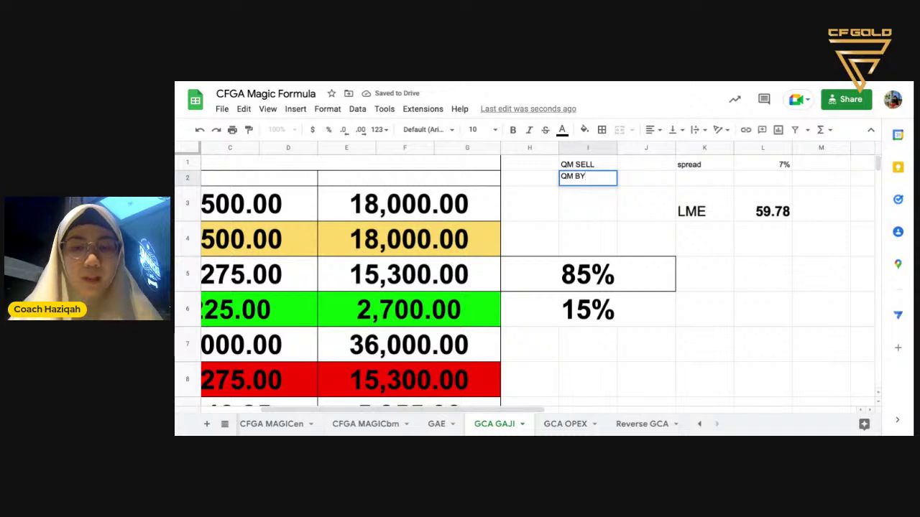
key("BackSpace")
type("UY")
- Enter a QM SELL formula in cell J1 that multiplies the LME price in L3 by the spread in L1
double_click(653, 167)
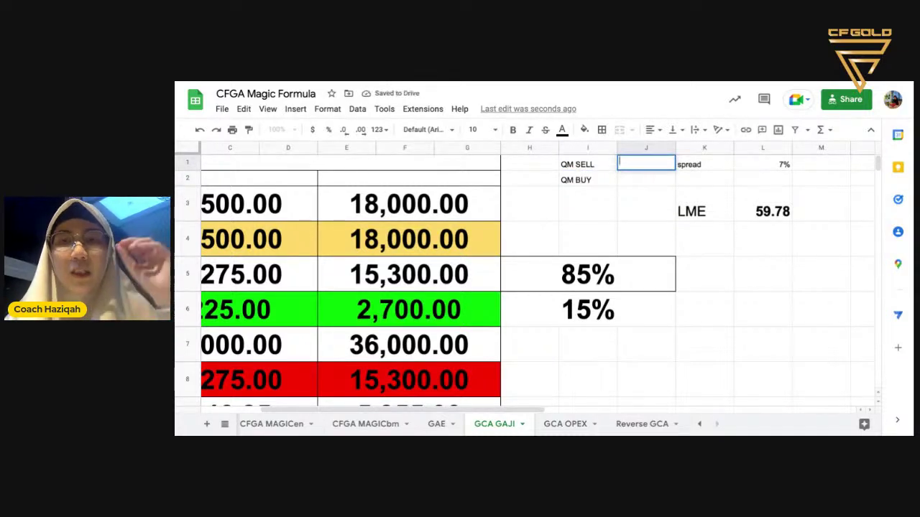
type("=")
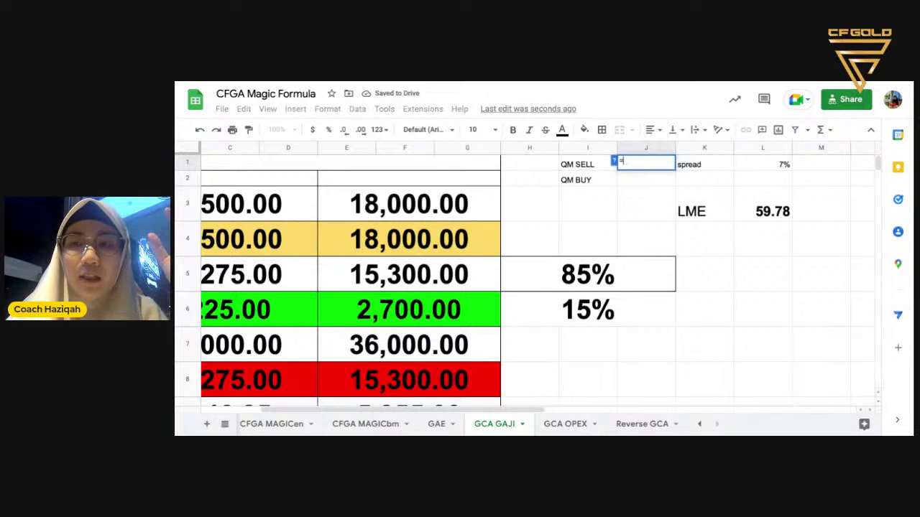
left_click(773, 215)
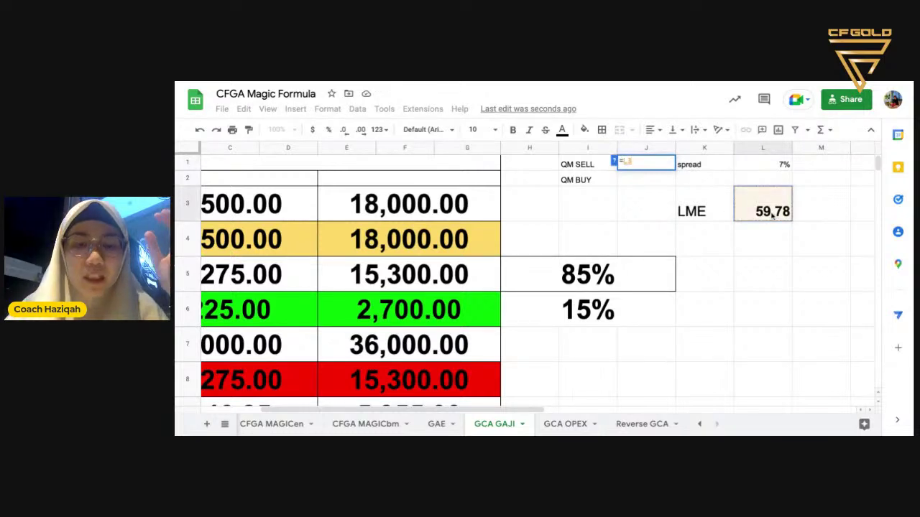
type("*")
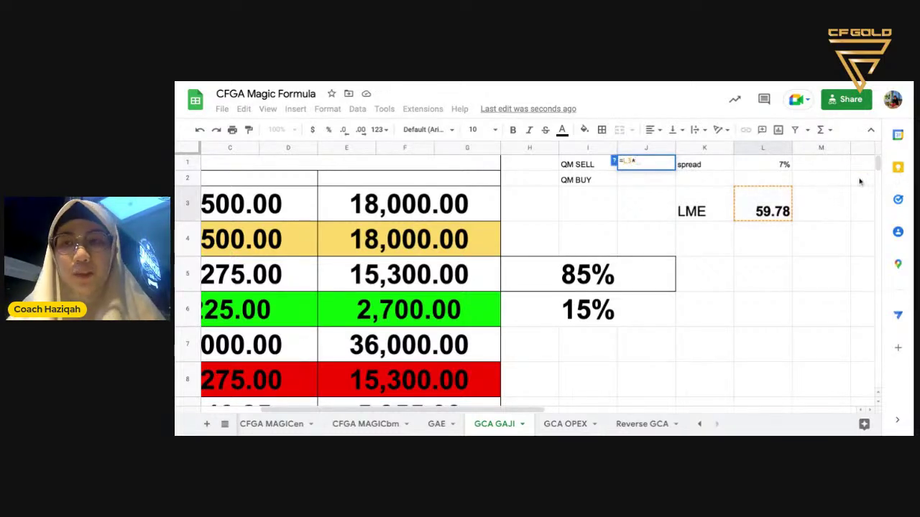
left_click(777, 165)
key("Return")
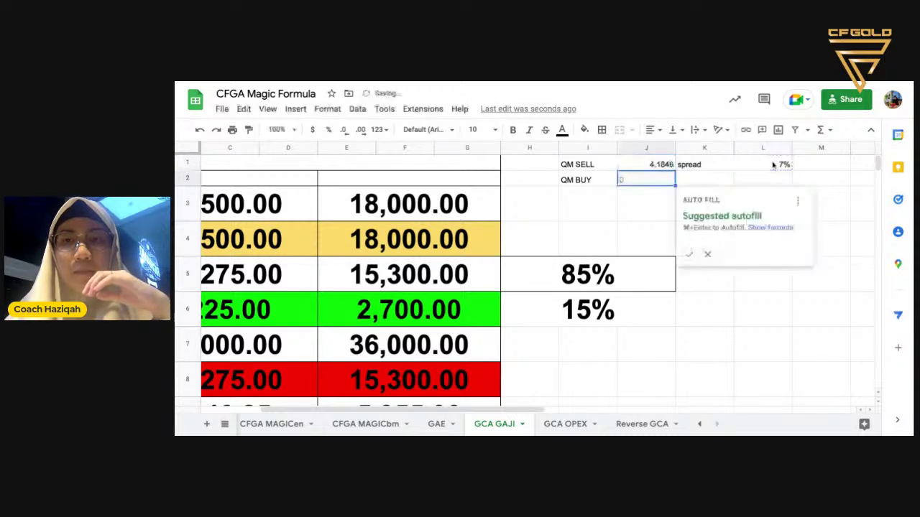
- Change the QM SELL formula in cell J1 to multiply the LME price in L3 by 1.07
double_click(661, 166)
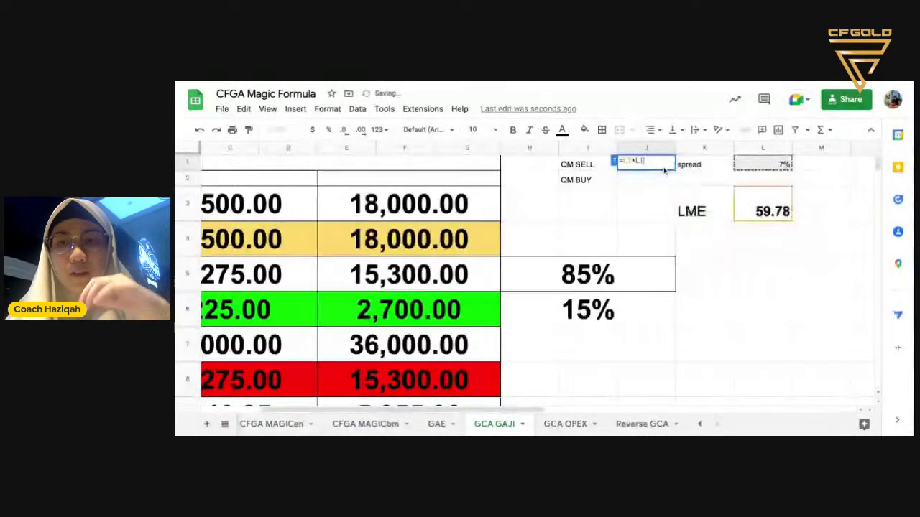
key("BackSpace")
key("BackSpace")
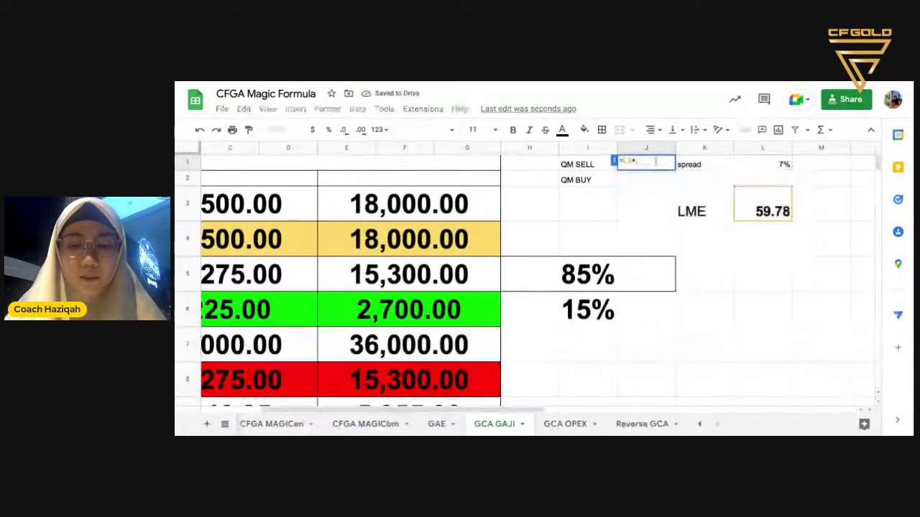
type("1.07")
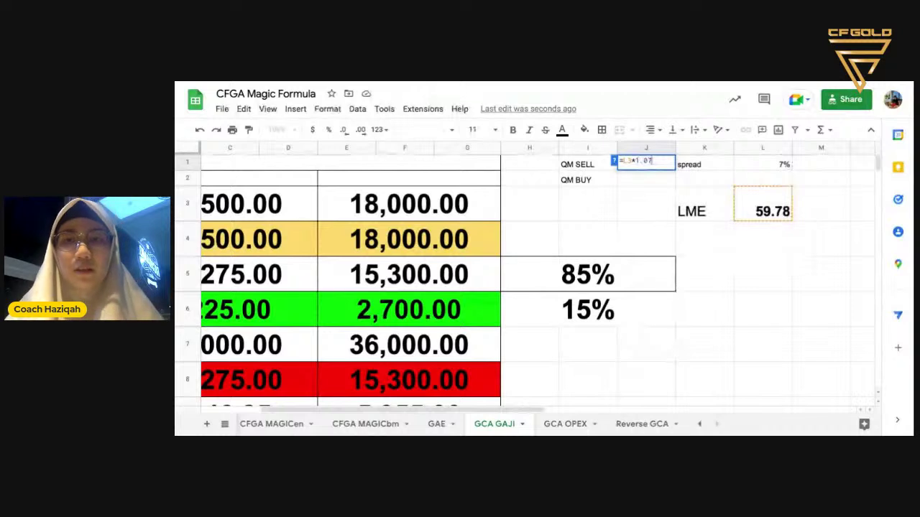
key("Return")
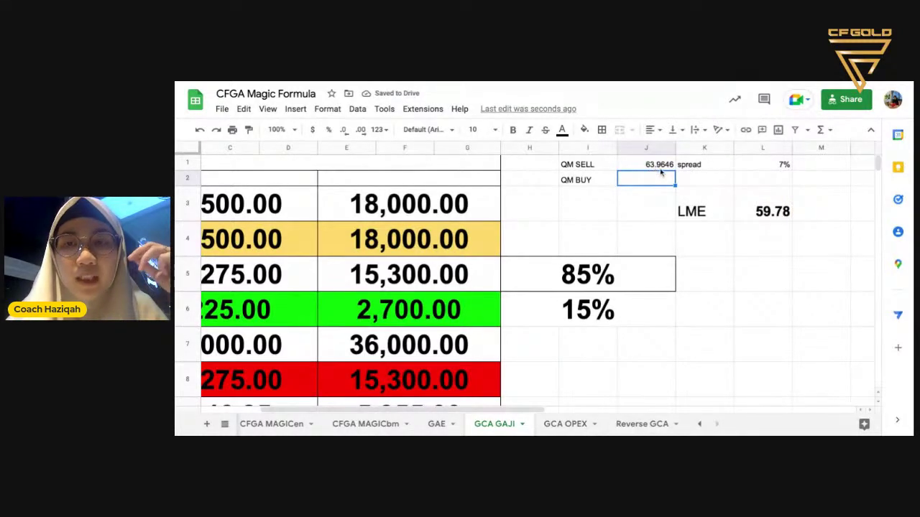
- Format the QM SELL price in cell J1 as a number with two decimals
left_click(660, 167)
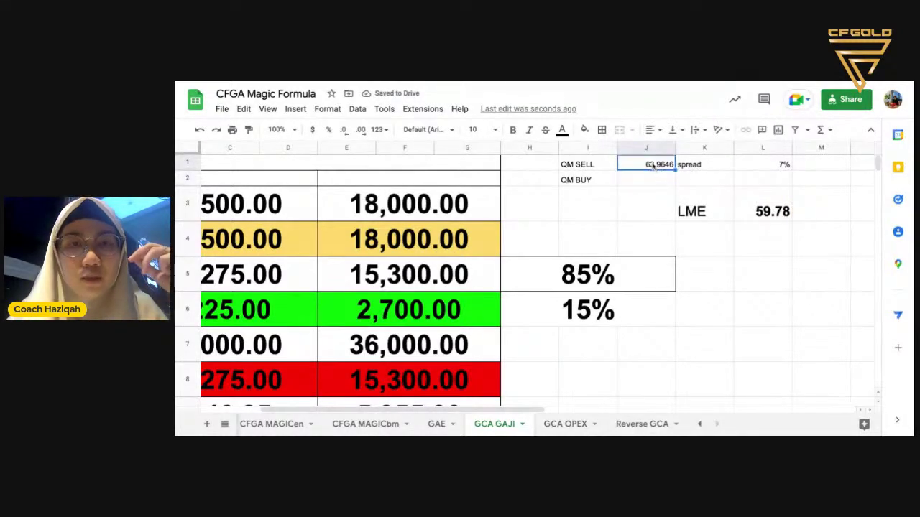
left_click(377, 131)
left_click(454, 199)
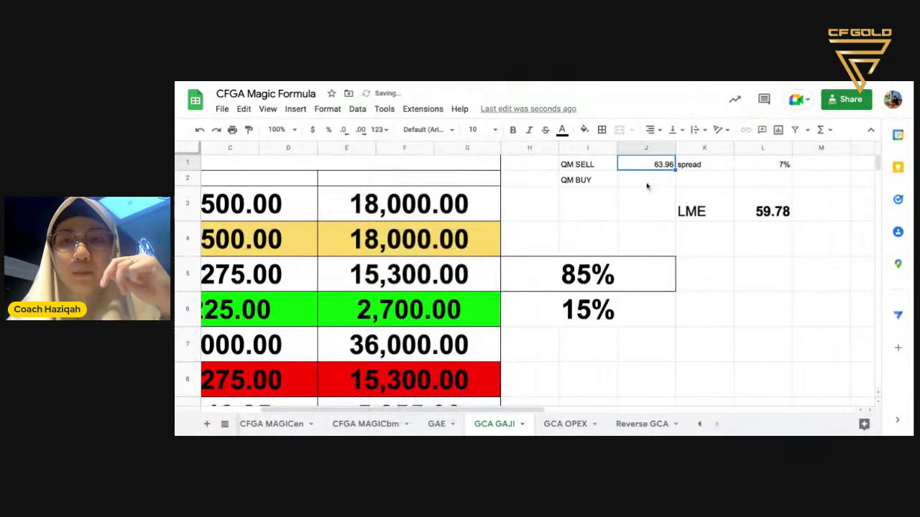
left_click(647, 185)
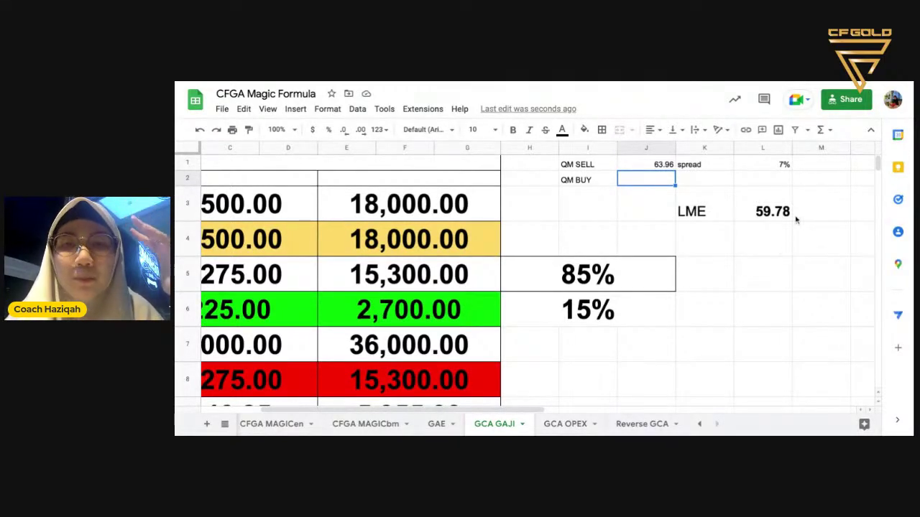
- Enter 10% in cell I3 and the label 1 YEAR in cell J3
double_click(584, 205)
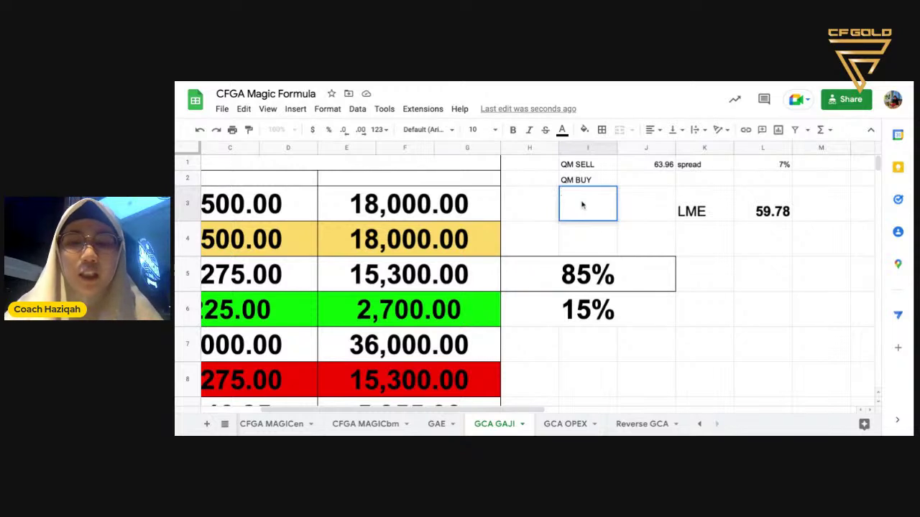
type("10")
key("Tab")
type("1")
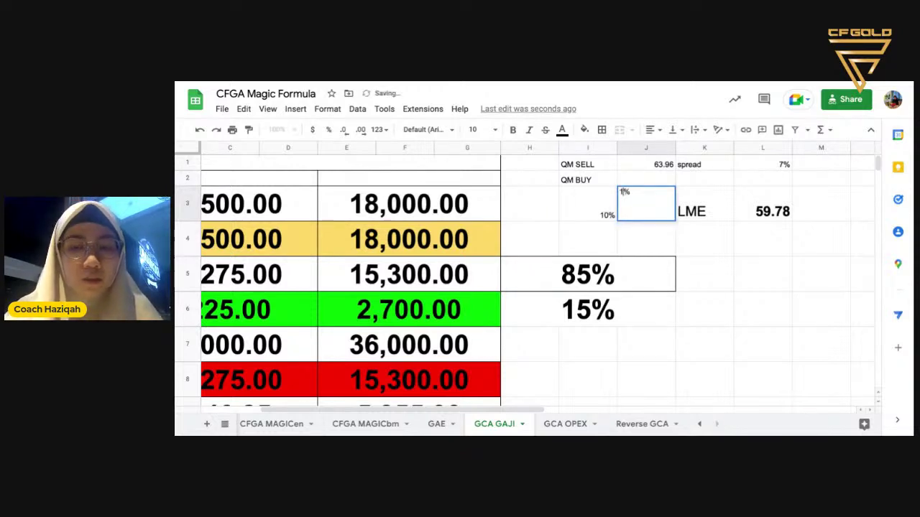
type(" YEAR")
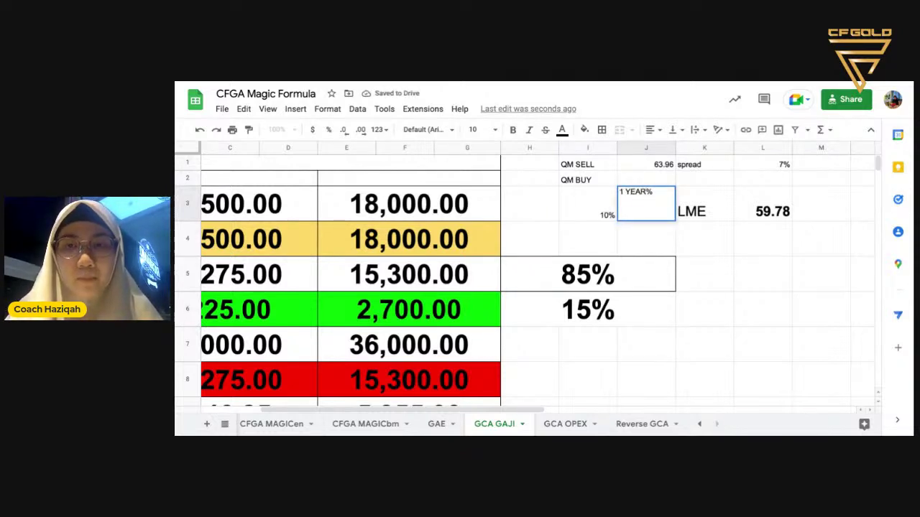
key("Tab")
- Set cell J3 to plain text and remove the percent sign after 1 YEAR
left_click(631, 213)
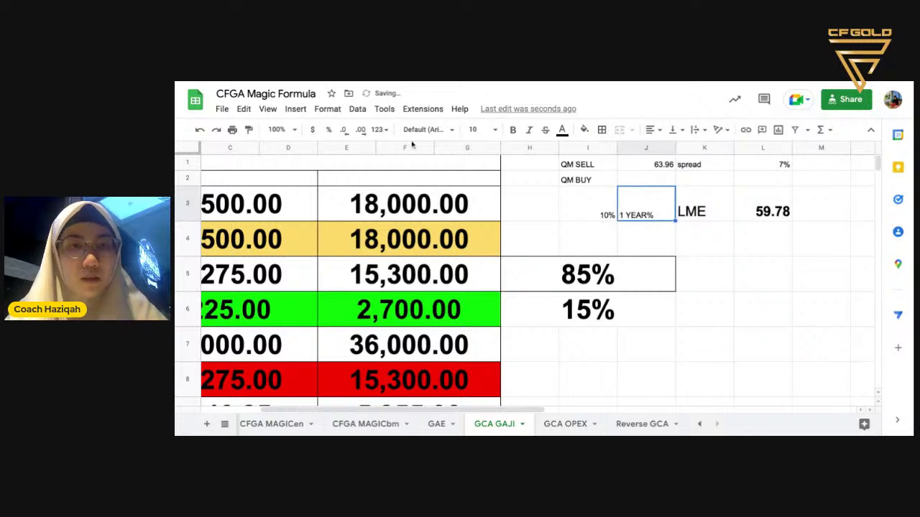
left_click(379, 129)
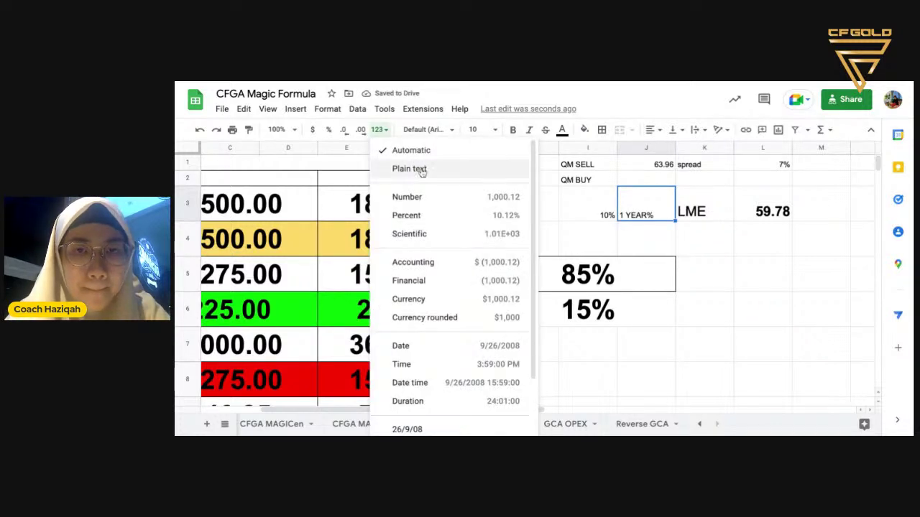
left_click(422, 170)
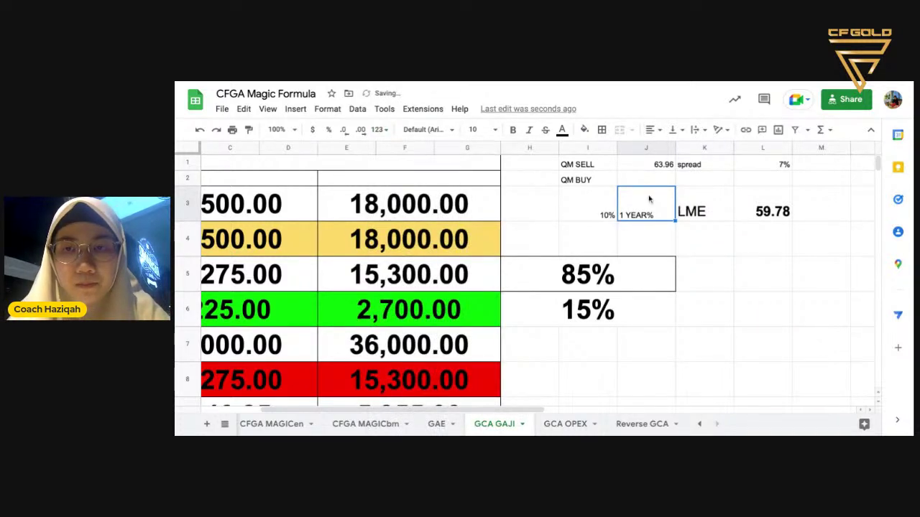
double_click(649, 199)
key("BackSpace")
key("Return")
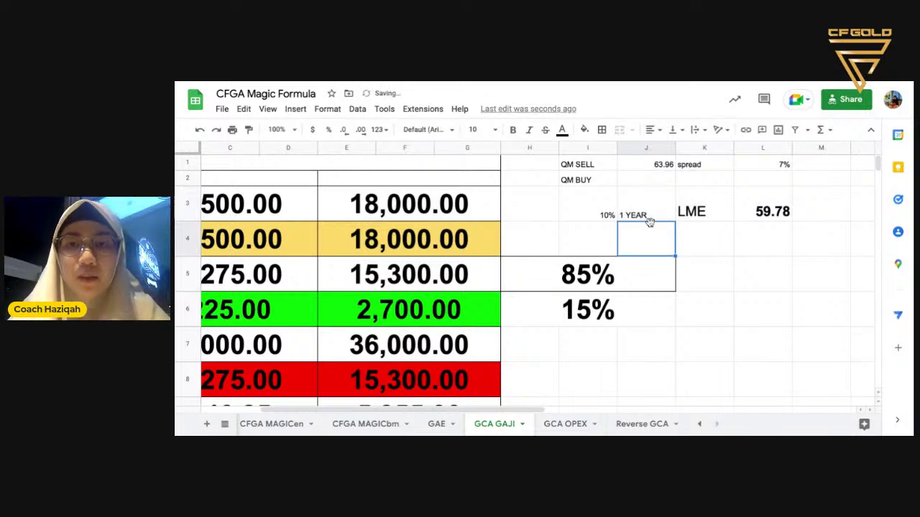
- Enter the label 10 YEARS in cell J4 and the value 100% in cell I4
left_click(593, 238)
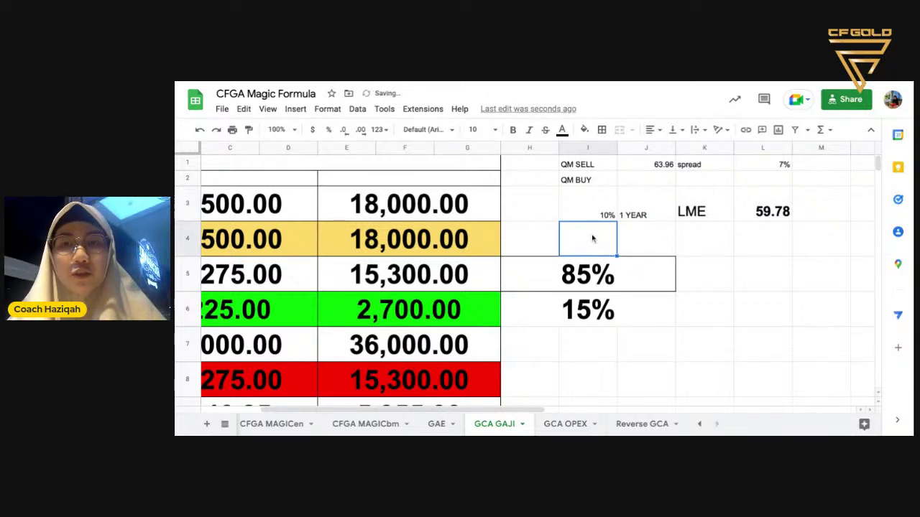
key("Right")
type("10")
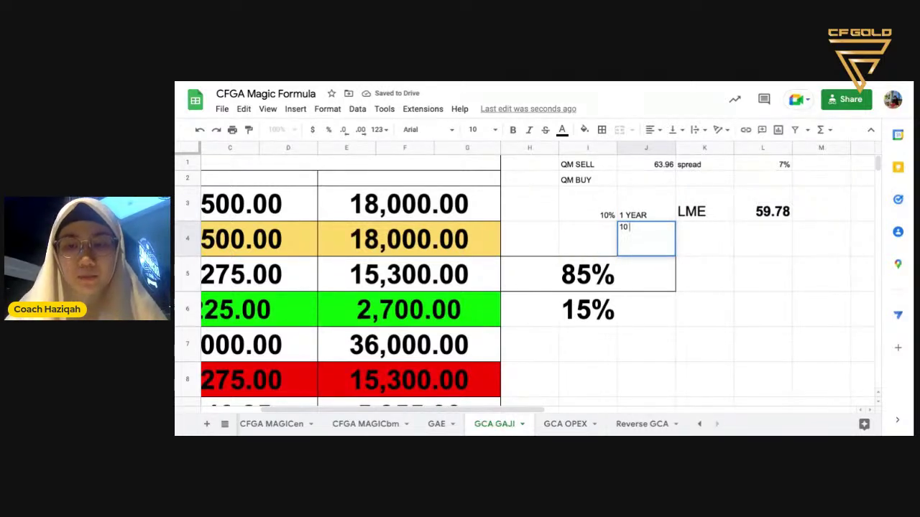
type(" YEARS")
left_click(578, 233)
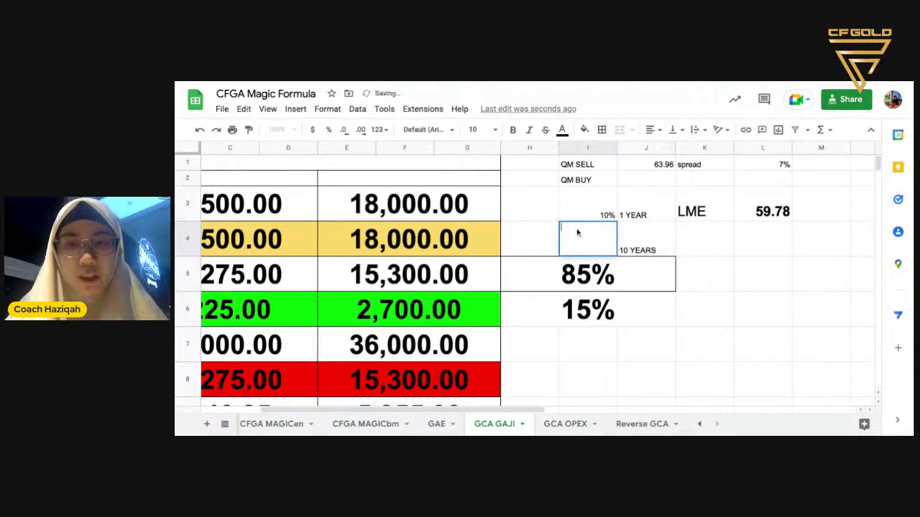
type("100%")
key("Return")
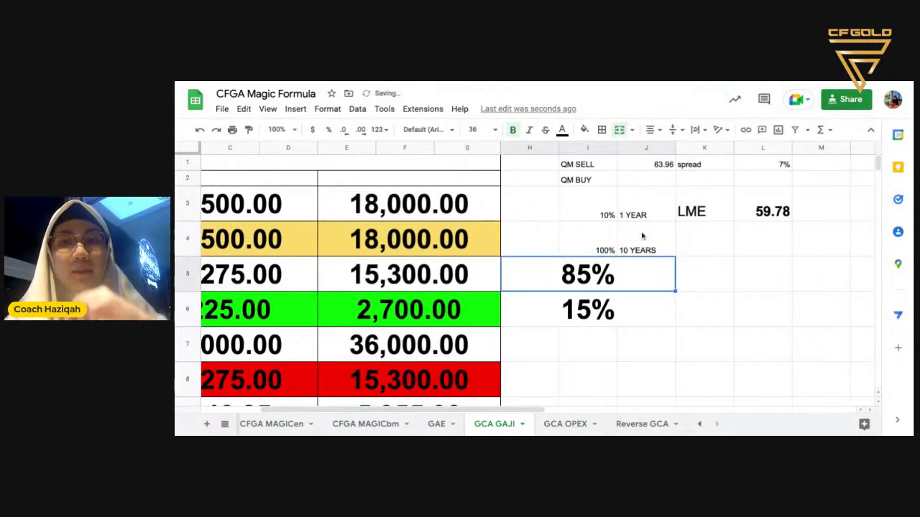
left_click(598, 247)
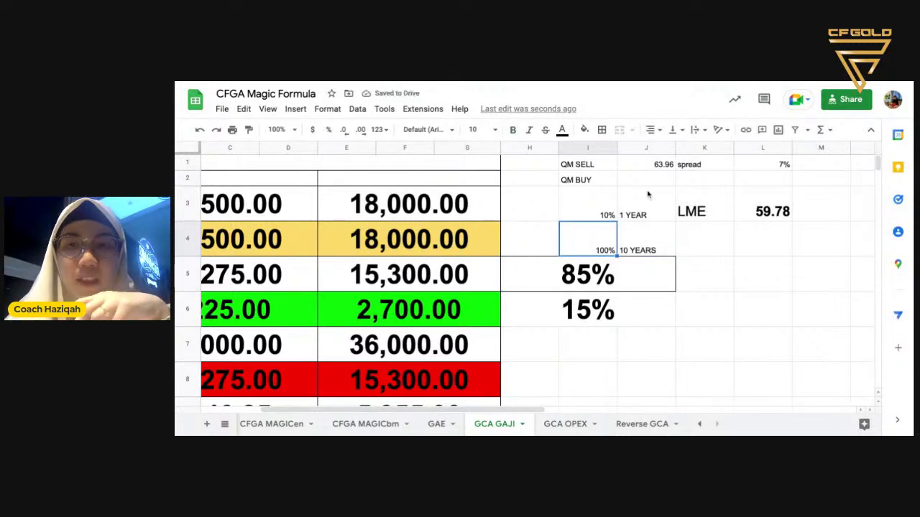
- Enter the formula =J1*2 in cell L4 to double the QM SELL price, and dismiss the autofill suggestion
double_click(710, 243)
double_click(771, 237)
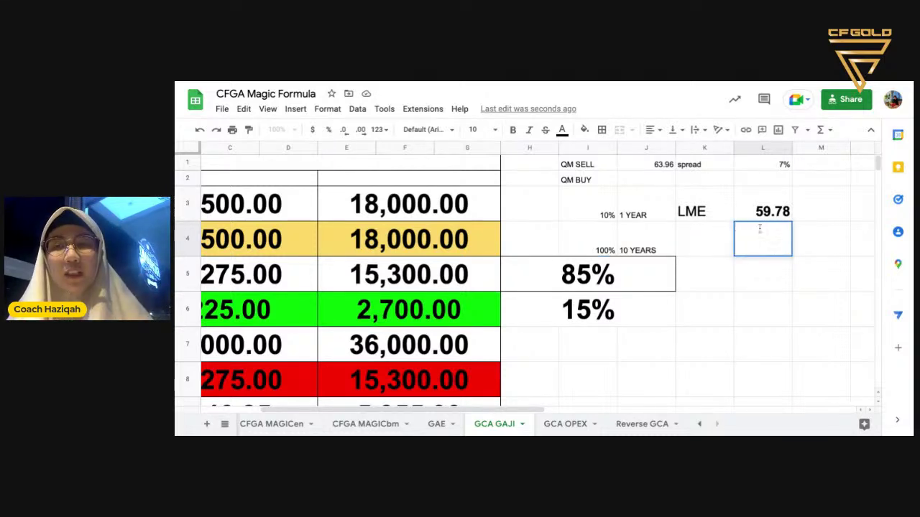
type("=")
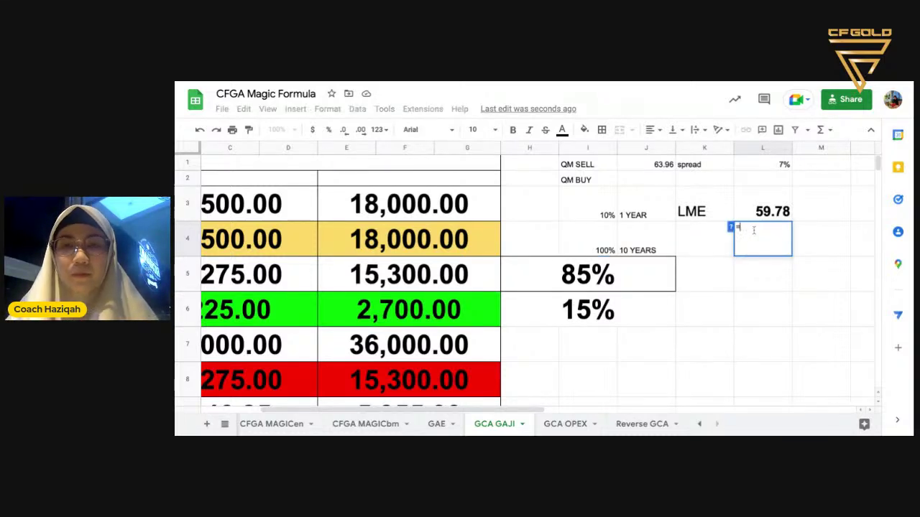
left_click(651, 166)
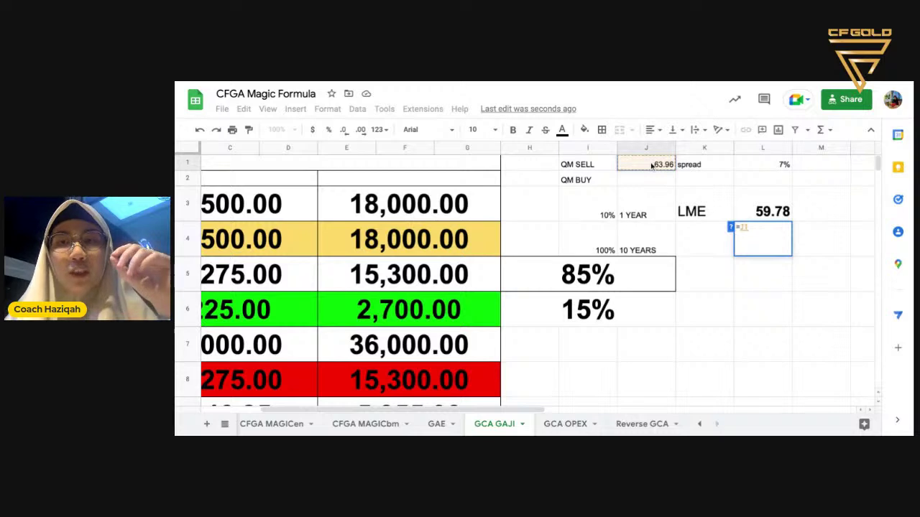
type("*2")
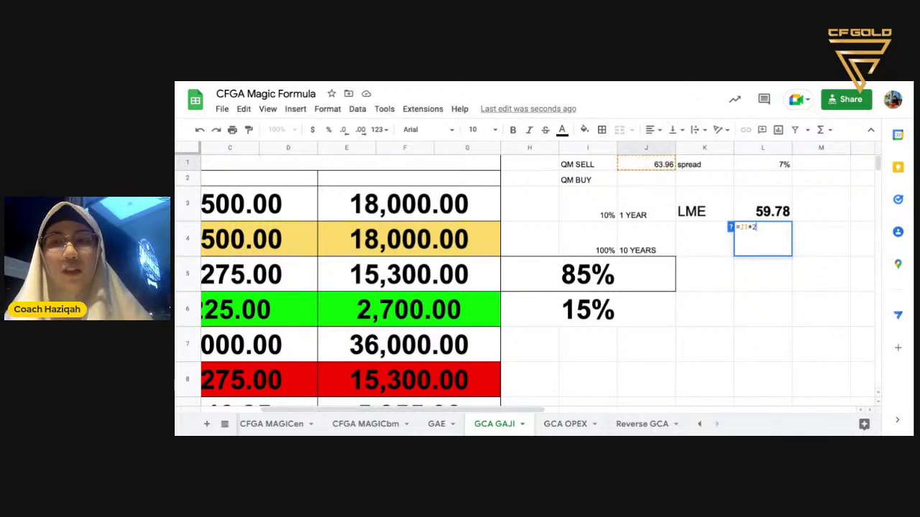
key("Return")
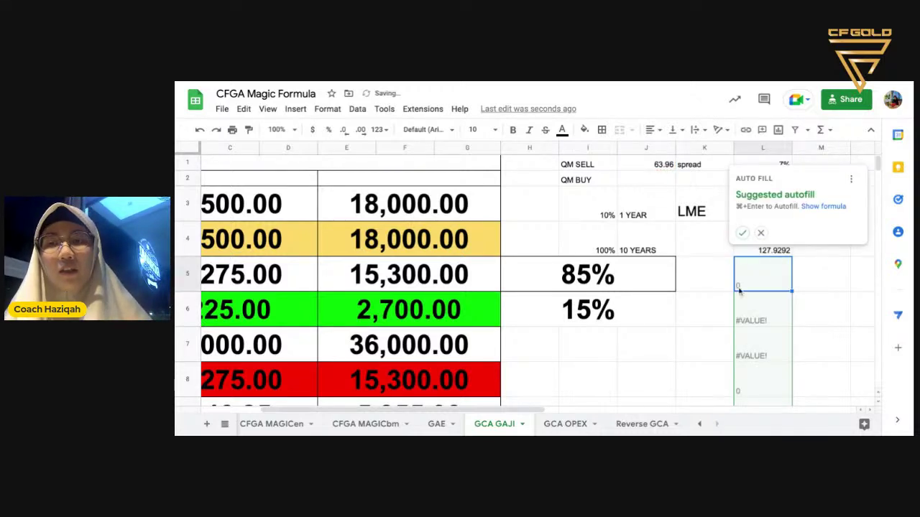
left_click(765, 233)
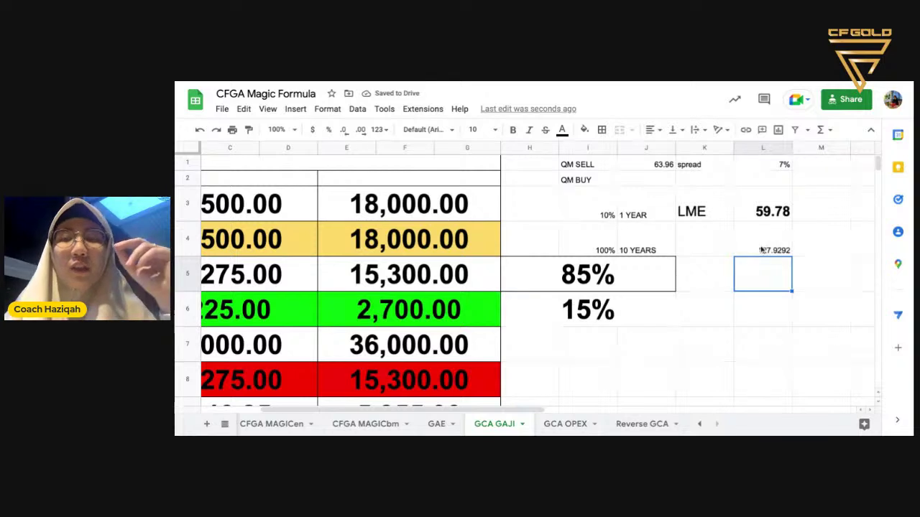
- Format the doubled price in cell L4 as bold, font size 18, with a two-decimal number format
left_click(762, 244)
left_click(478, 129)
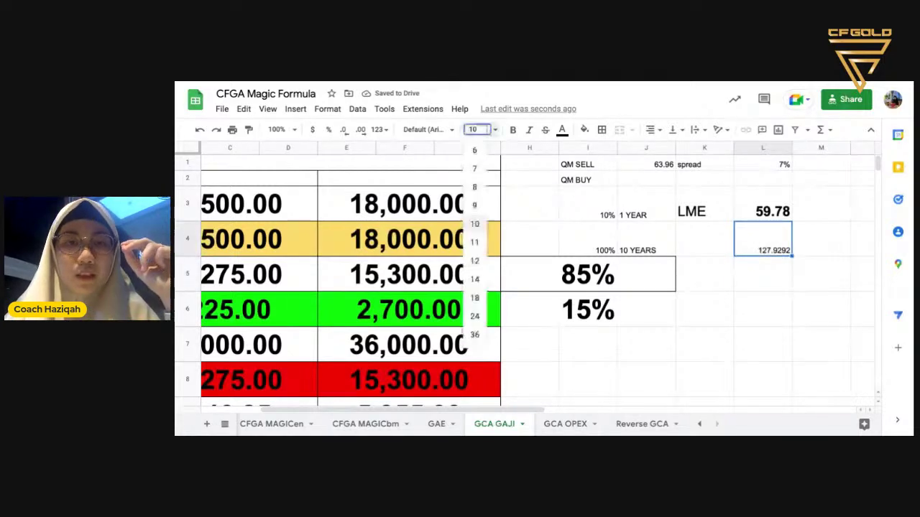
left_click(475, 333)
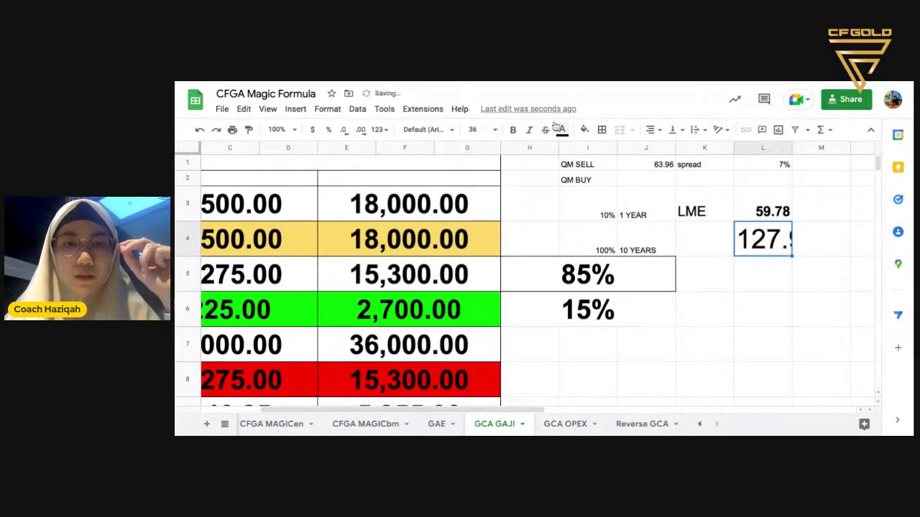
left_click(512, 129)
left_click(476, 130)
left_click(475, 297)
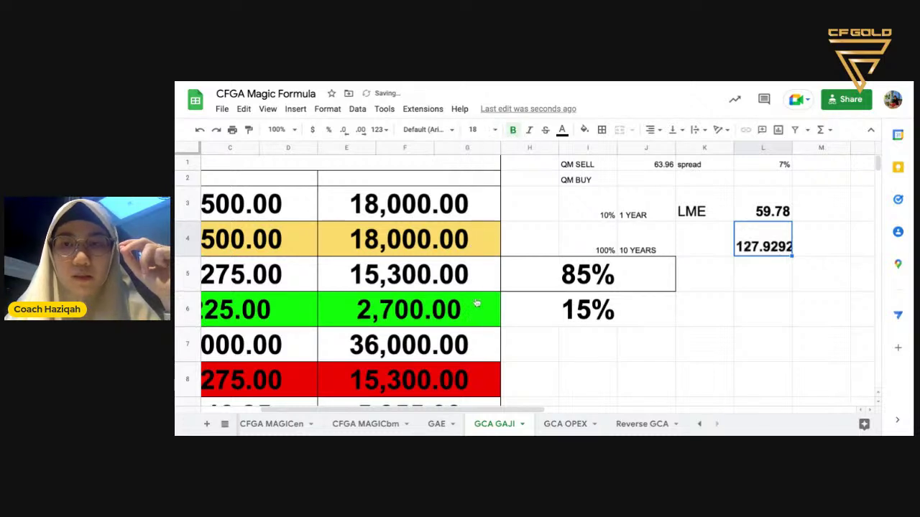
left_click(377, 129)
left_click(415, 197)
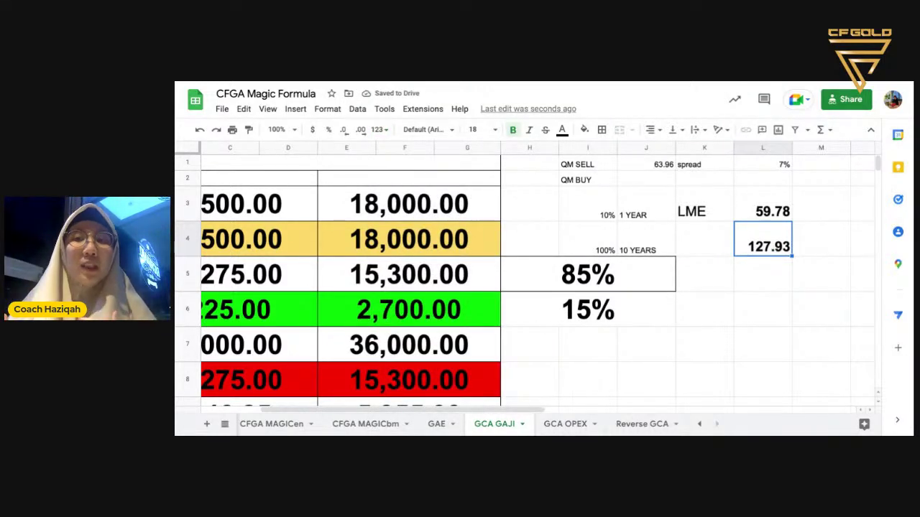
- Review the monthly salary column from the net salary and savings rows down to the WHEN GOLD DOUBLE and second GCA rows
scroll(525, 273, "left", 2)
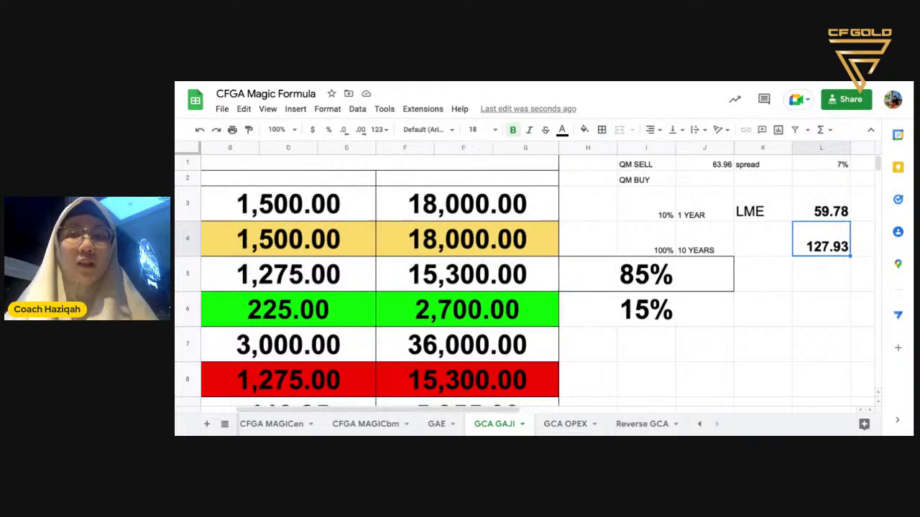
scroll(539, 248, "left", 2)
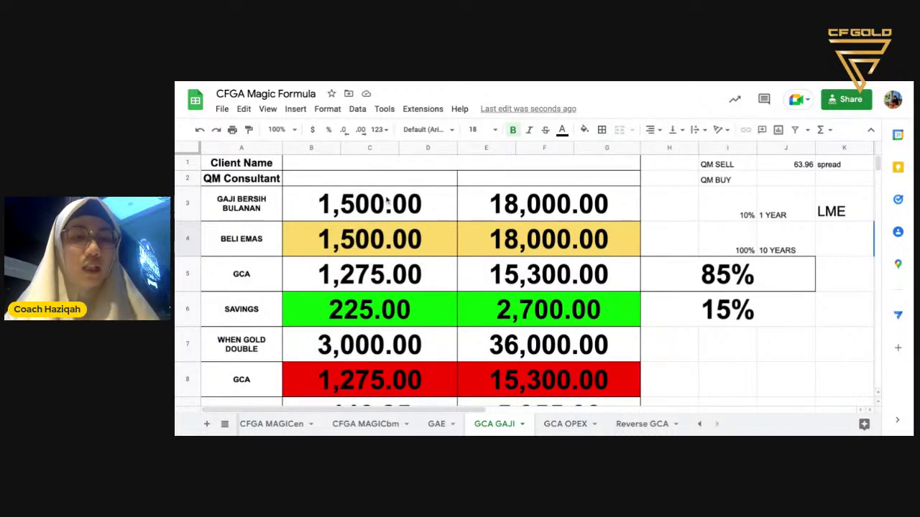
left_click(369, 213)
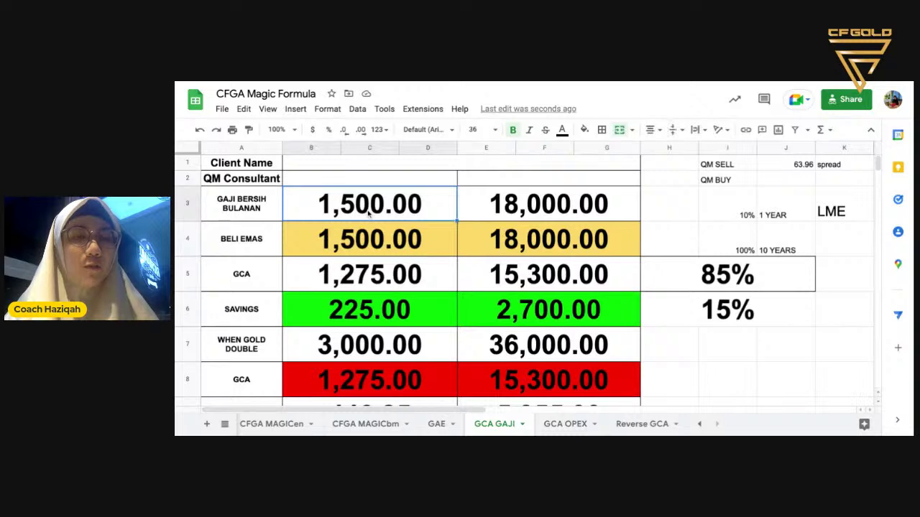
key("Down")
key("Down")
key("Down")
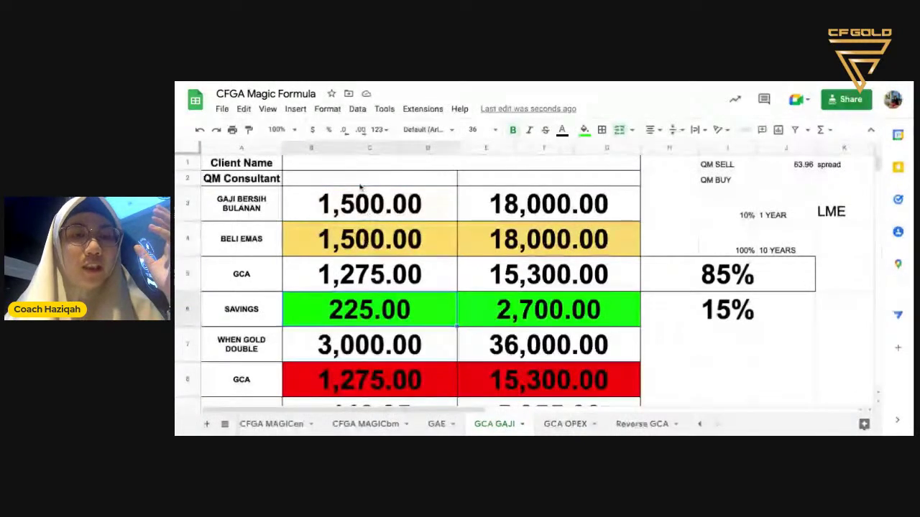
left_click(391, 218)
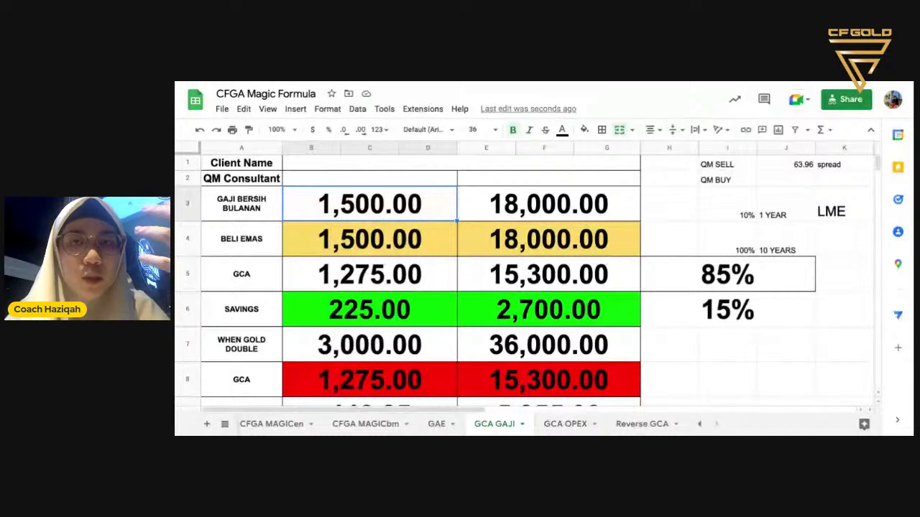
left_click(335, 352)
double_click(338, 351)
key("Return")
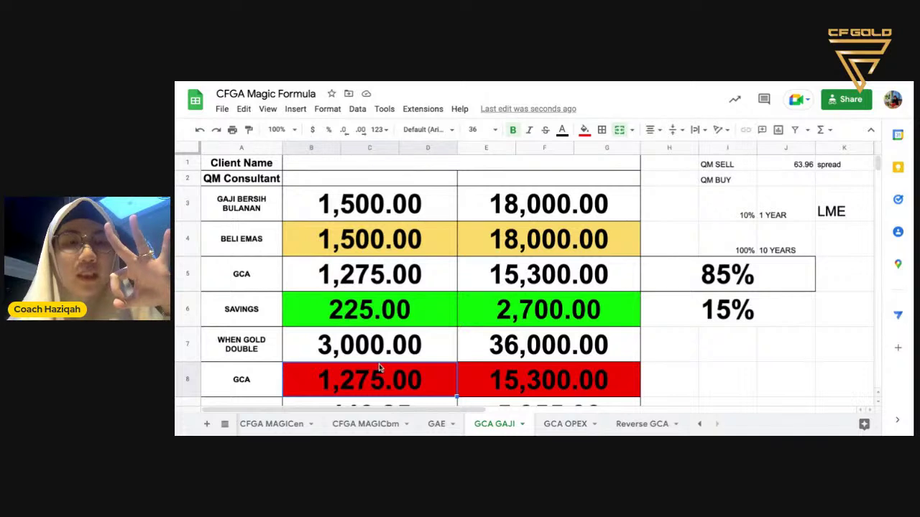
- Review the WHEN GOLD DOUBLE and second GCA amounts in the monthly salary column
scroll(380, 368, "down", 1)
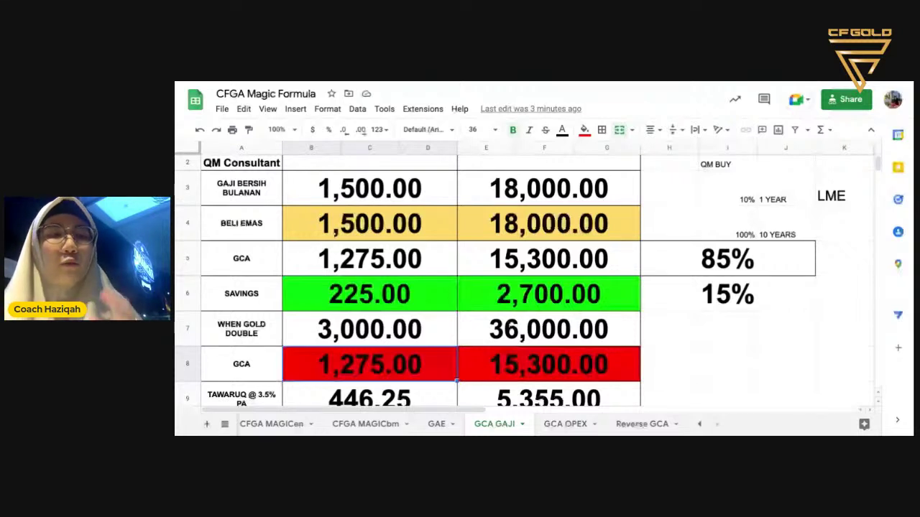
left_click(351, 332)
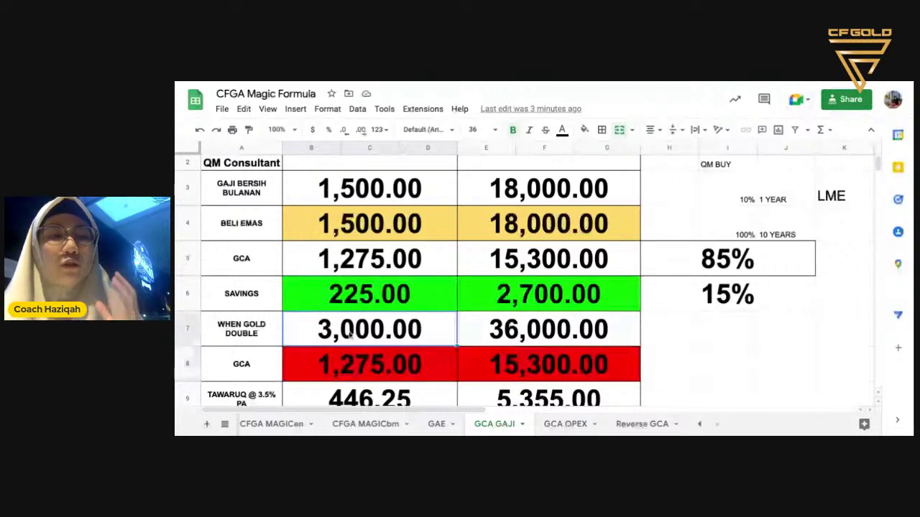
left_click(350, 370)
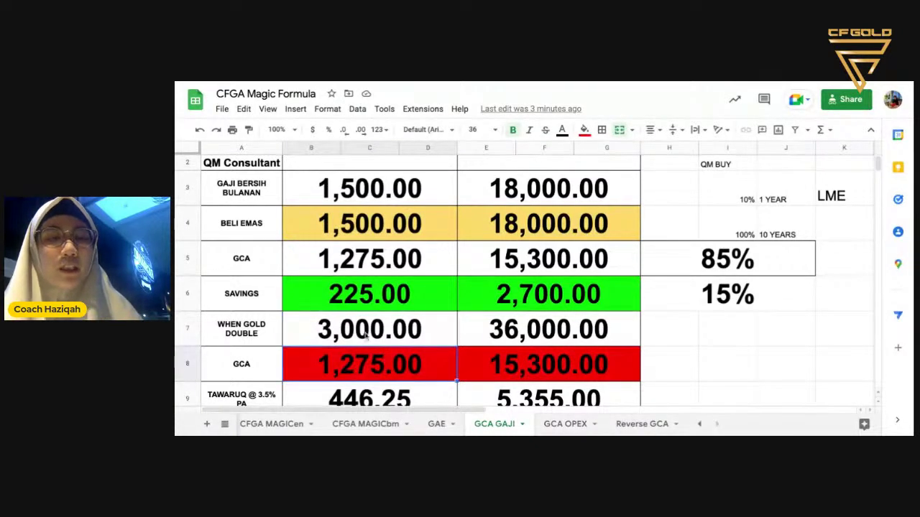
left_click_drag(250, 342, 309, 338)
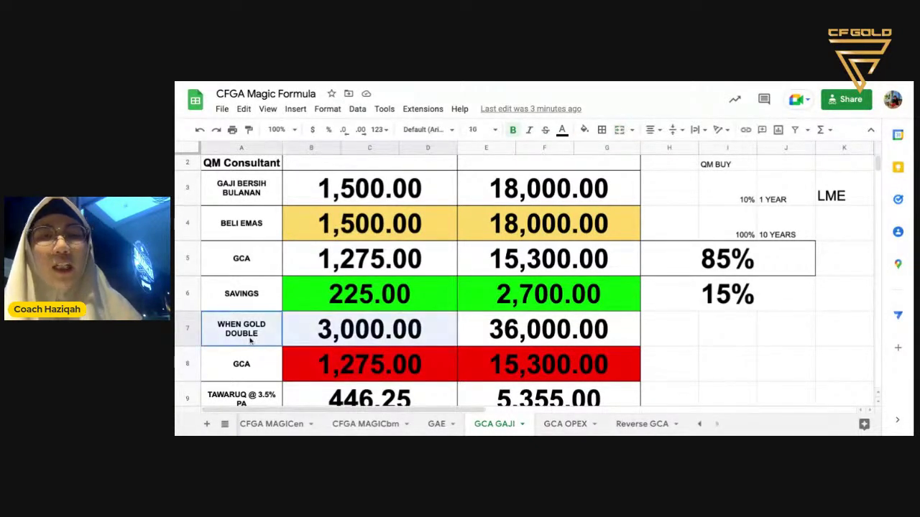
left_click(585, 129)
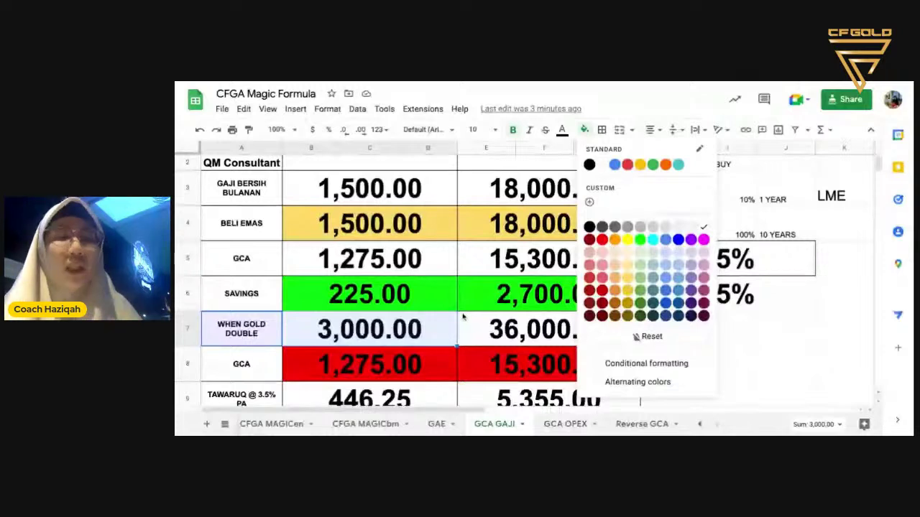
scroll(463, 316, "down", 1)
left_click(342, 282)
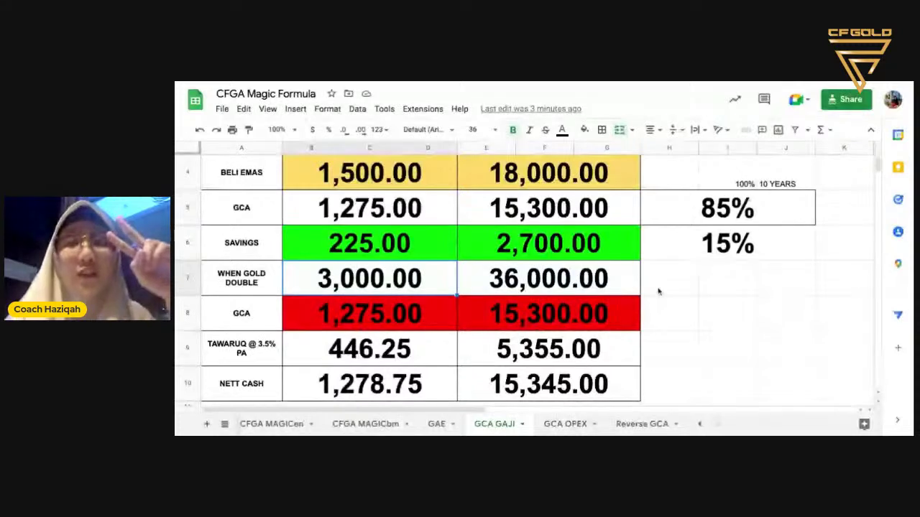
- Enter the label Spread in cell L6
scroll(774, 320, "right", 3)
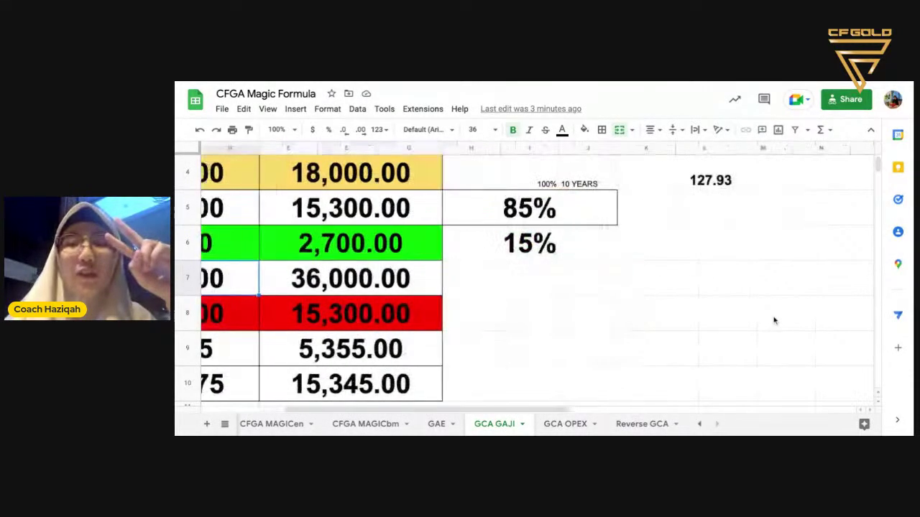
left_click(705, 247)
type("=")
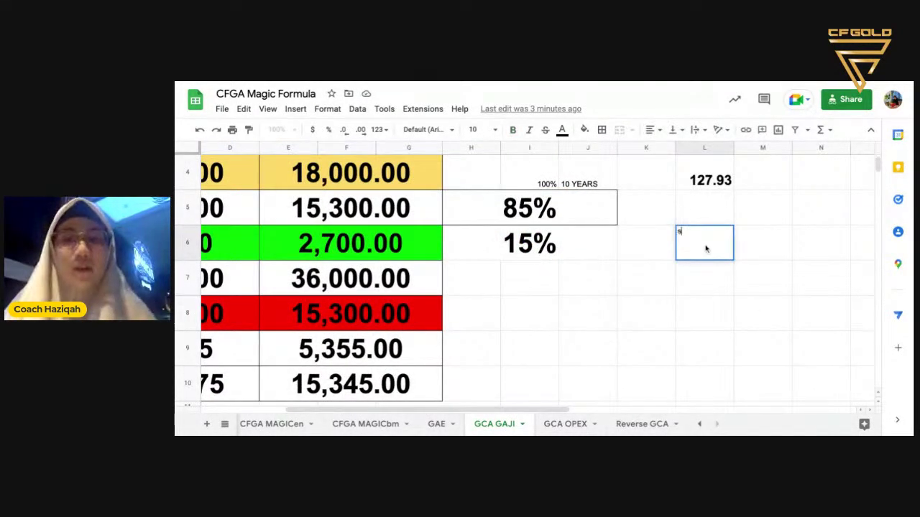
type("su")
key("BackSpace")
key("BackSpace")
key("BackSpace")
type("S")
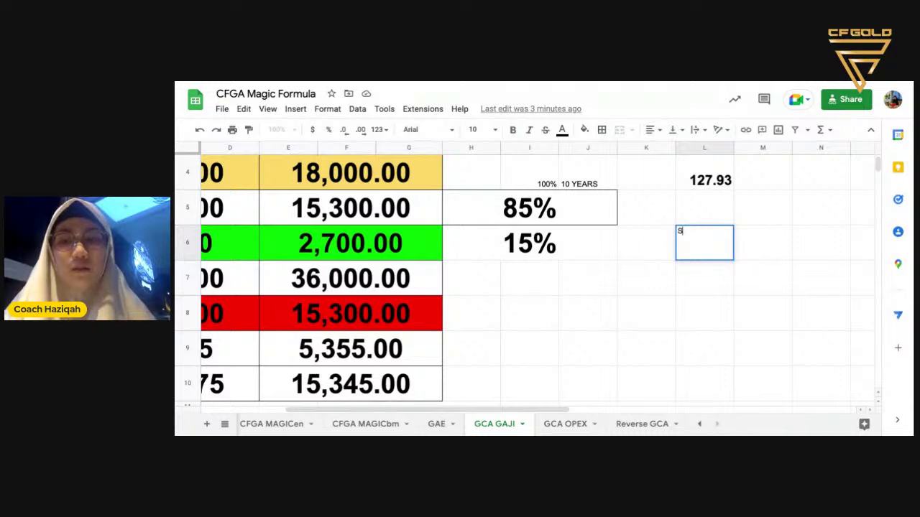
type("pread")
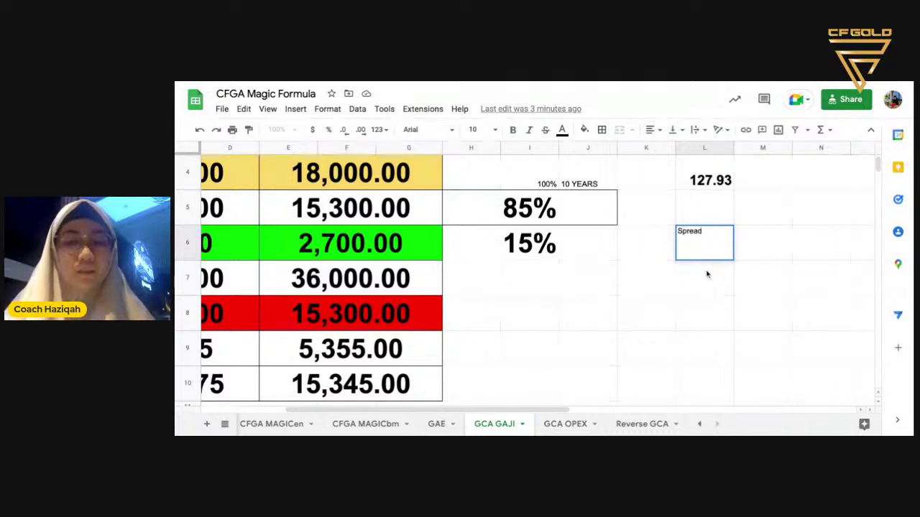
key("Return")
- Enter the label Management Fees in cell L7, with a line break between the two words
type("Mana")
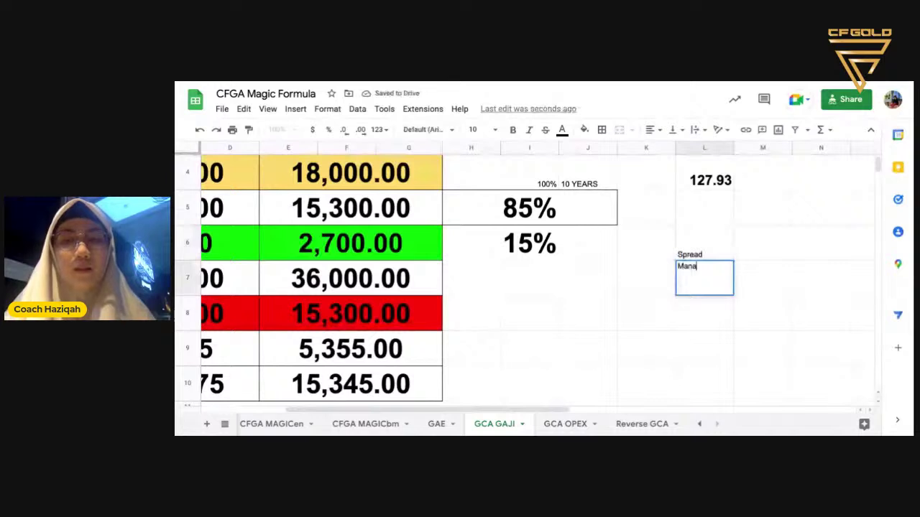
type("gement Fees")
key("Return")
left_click(714, 290)
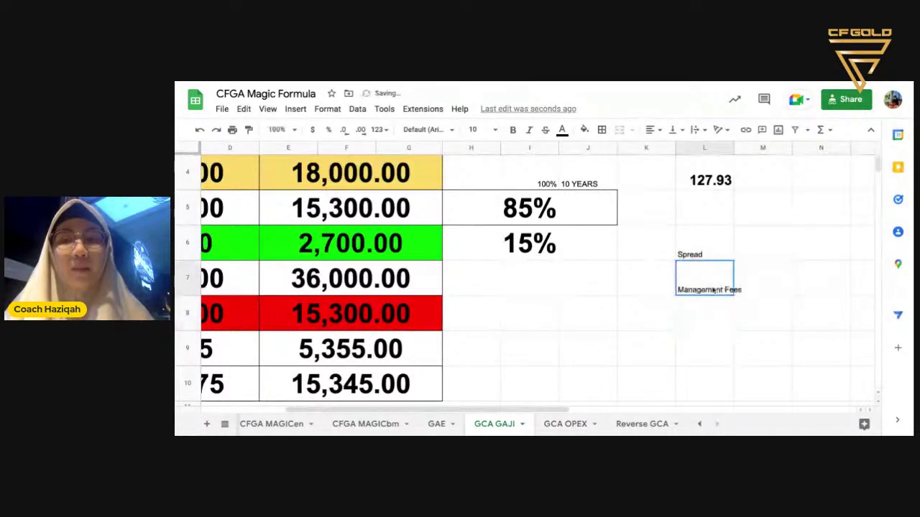
double_click(713, 290)
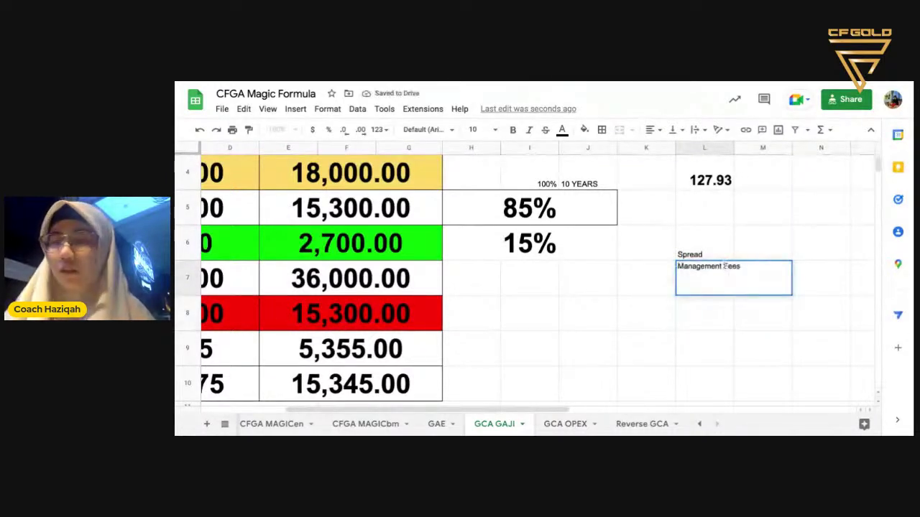
left_click(721, 266)
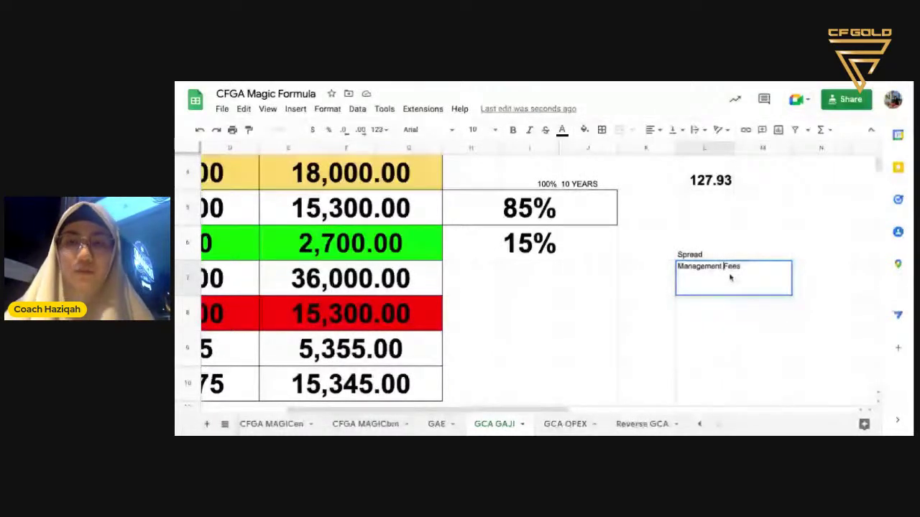
key("alt+Return")
key("Return")
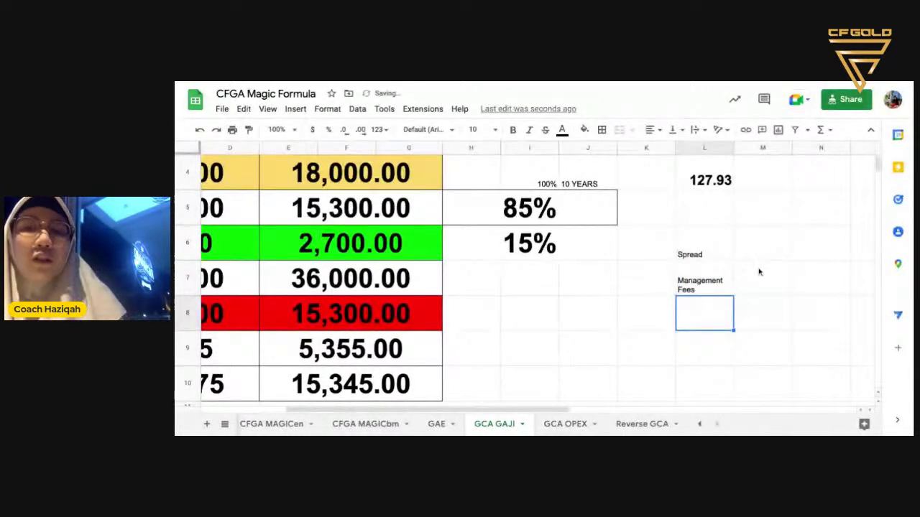
- Review the Spread and Management Fees labels against the monthly BELI EMAS and first GCA amounts
key("Up")
left_click(709, 249)
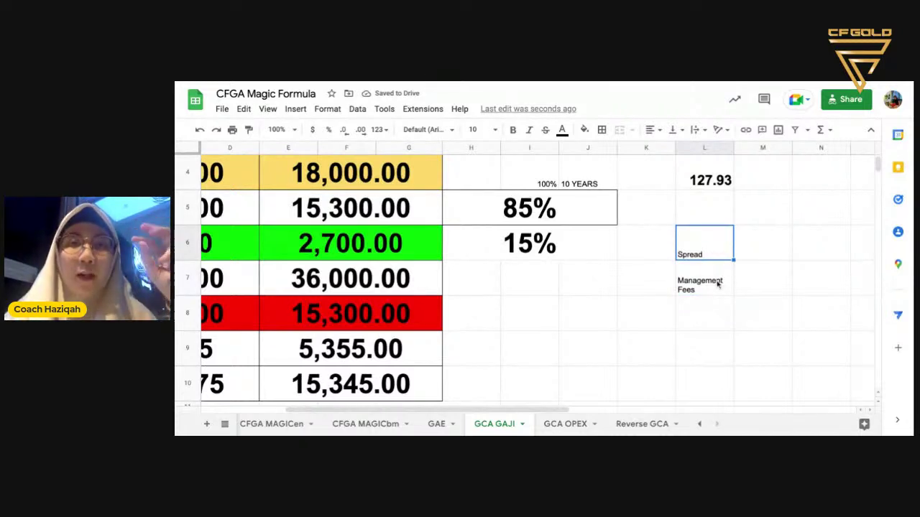
left_click(692, 289)
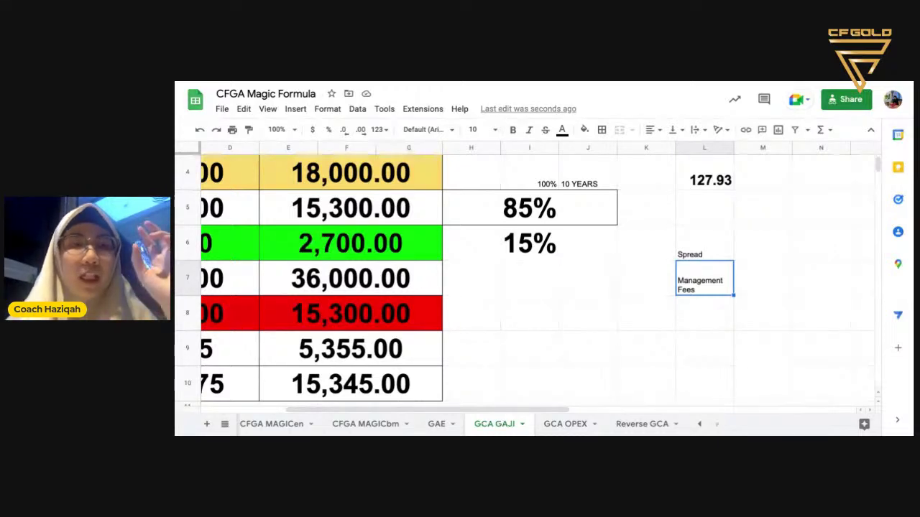
scroll(525, 280, "left", 5)
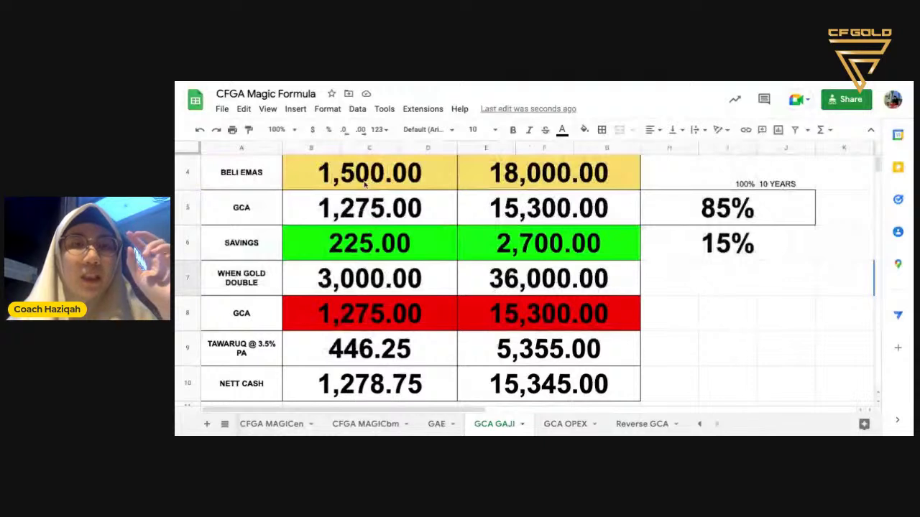
left_click(332, 185)
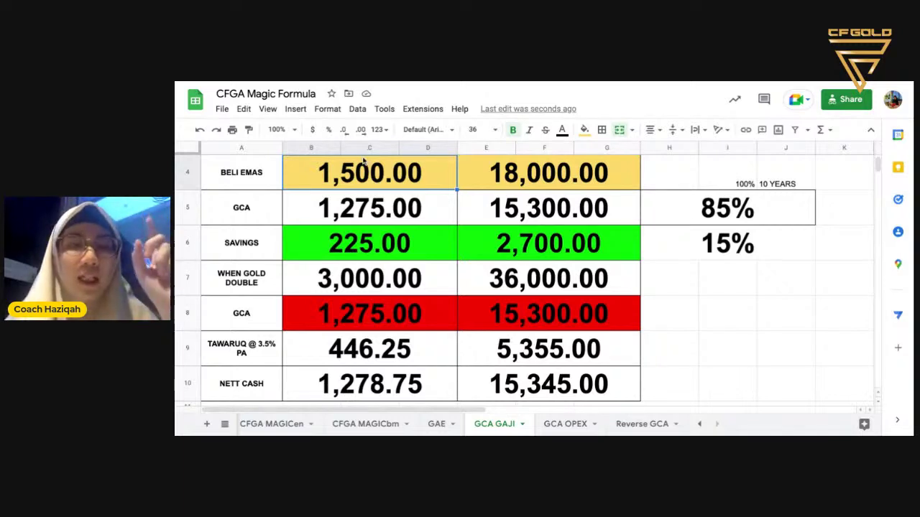
left_click(354, 217)
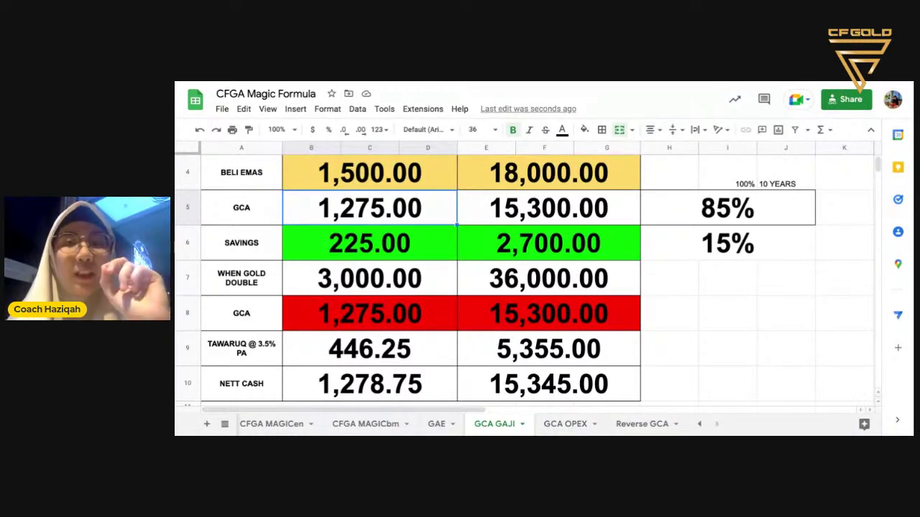
- Enter the management fee rate 3.5% in cell M7 and its period 1 year in cell N7
scroll(508, 273, "right", 5)
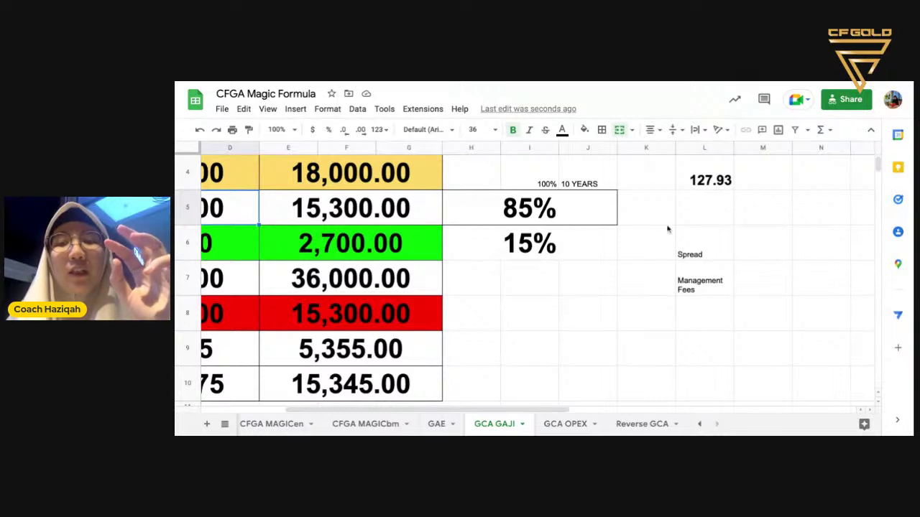
left_click(767, 274)
type("3.5%")
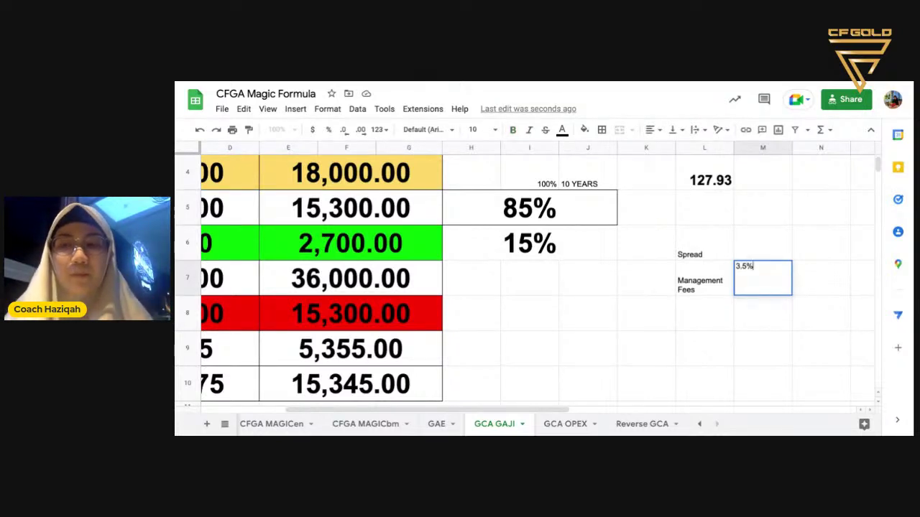
left_click(811, 283)
type("1 years")
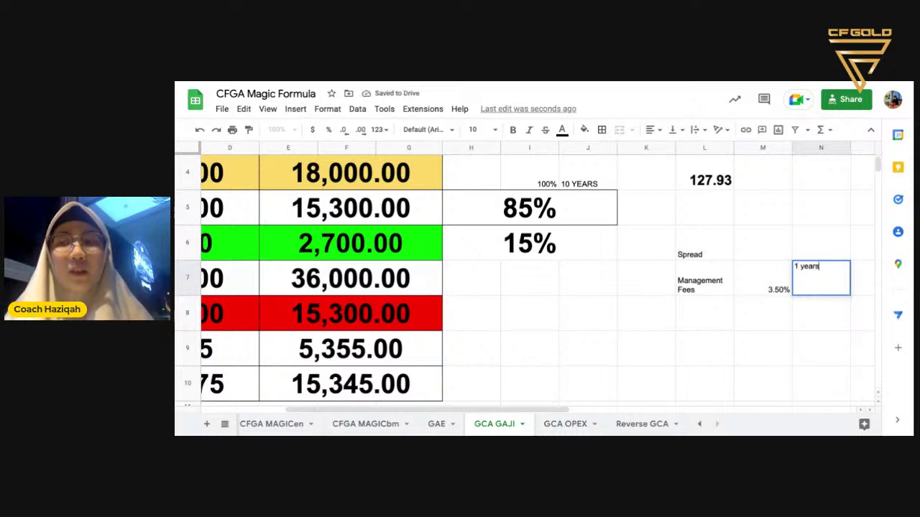
key("BackSpace")
key("Return")
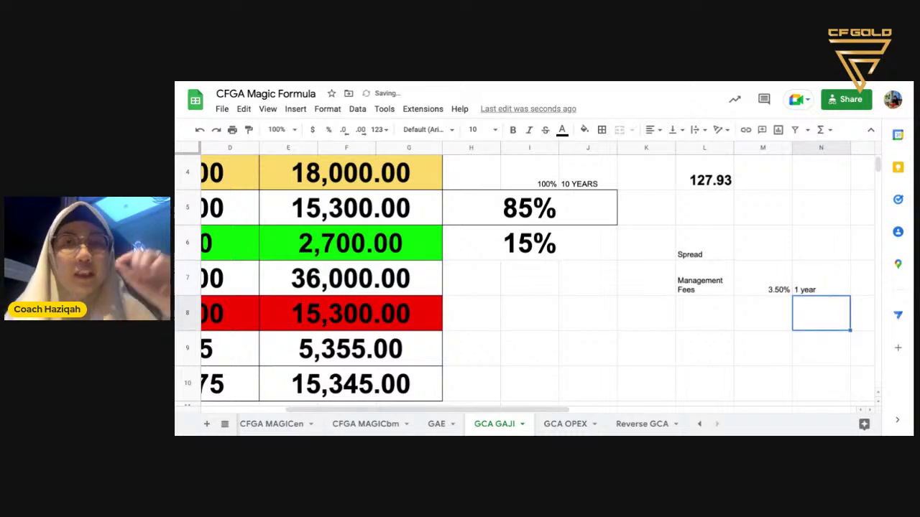
- Examine the management fee rate, the 10 YEARS growth note and the monthly amounts in both GCA rows
left_click(766, 287)
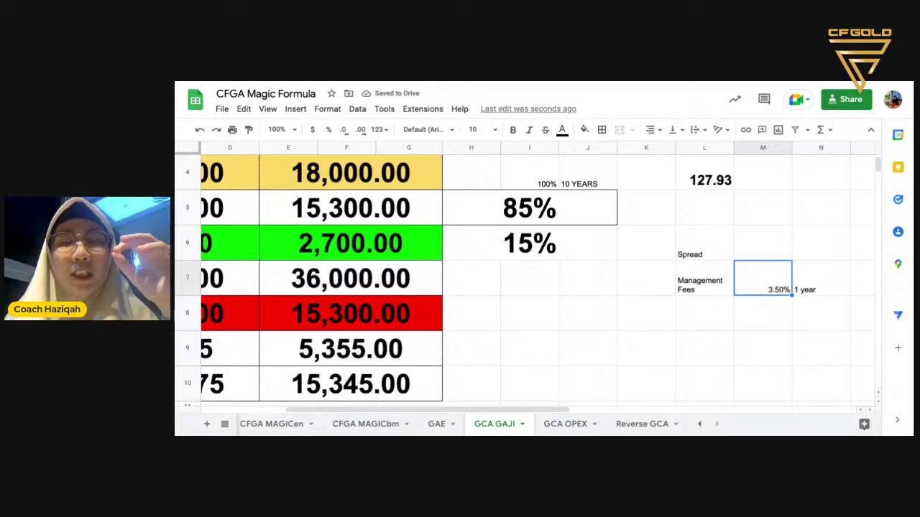
left_click(709, 277)
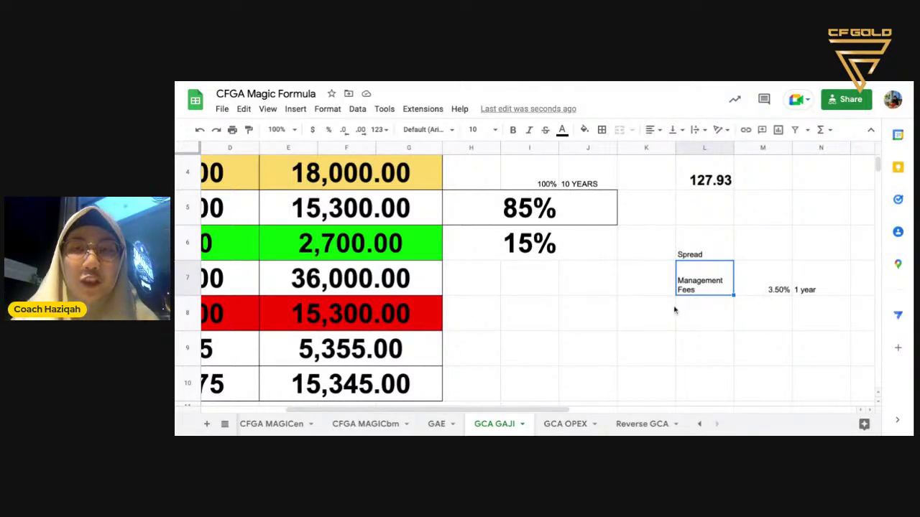
left_click(586, 182)
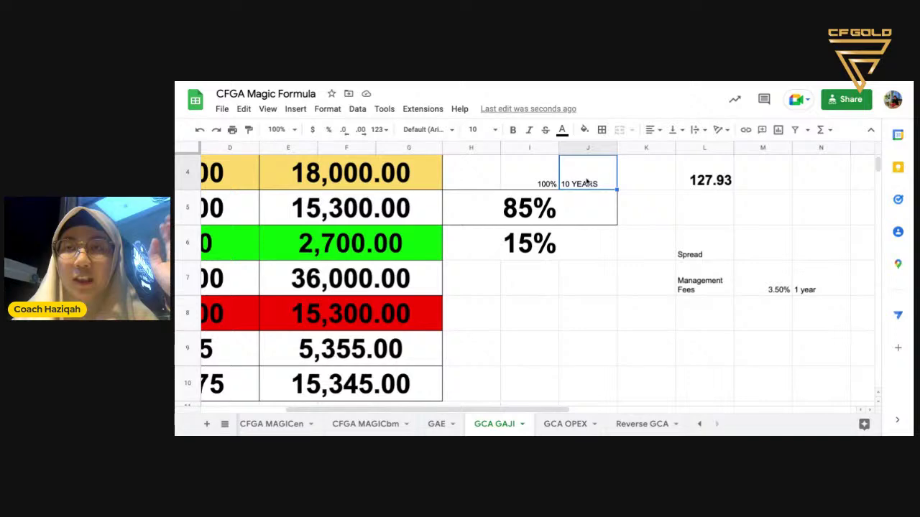
scroll(587, 182, "left", 3)
scroll(587, 183, "down", 1)
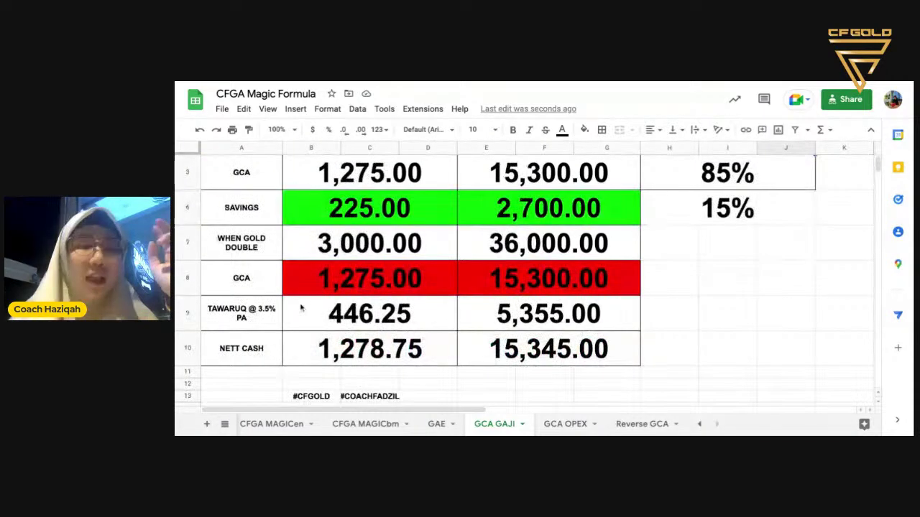
left_click(326, 286)
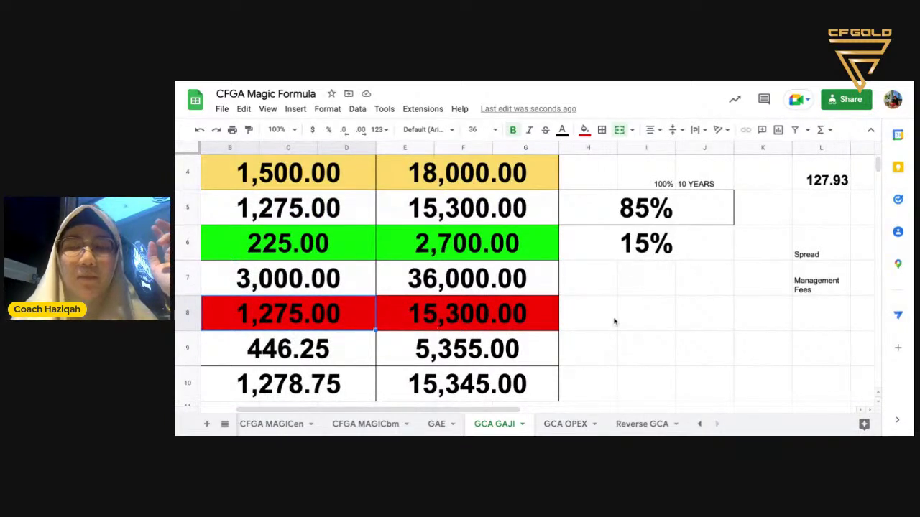
scroll(614, 321, "right", 2)
scroll(694, 322, "left", 3)
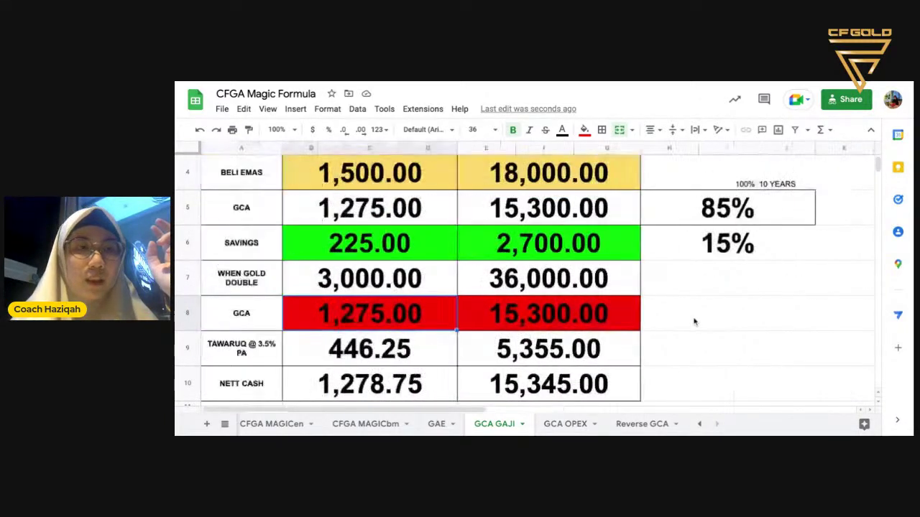
left_click(366, 215)
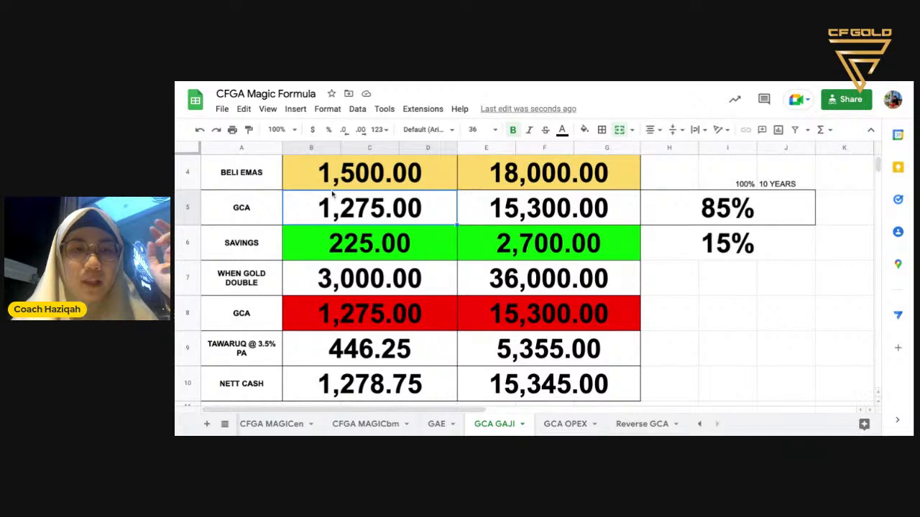
- Enter the total management fee rate 35% in cell M8 and its period 10 Years in cell N8
scroll(332, 193, "right", 3)
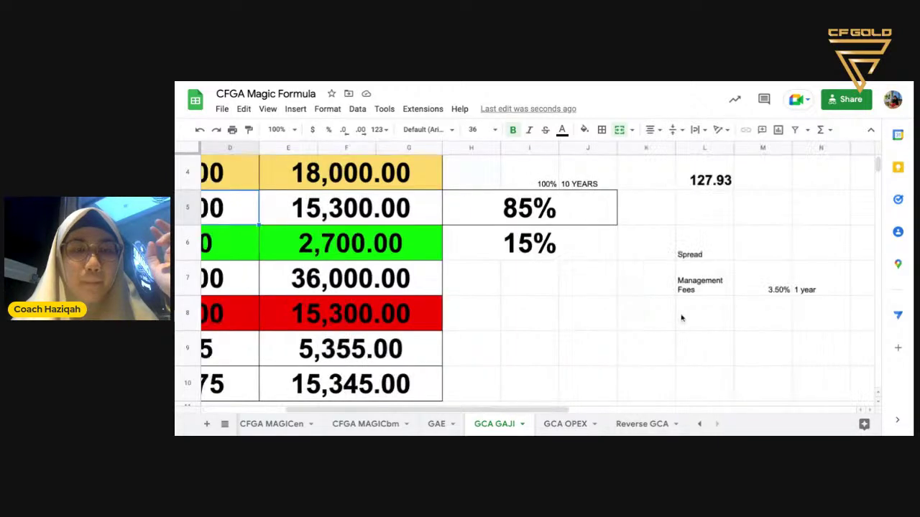
left_click(764, 316)
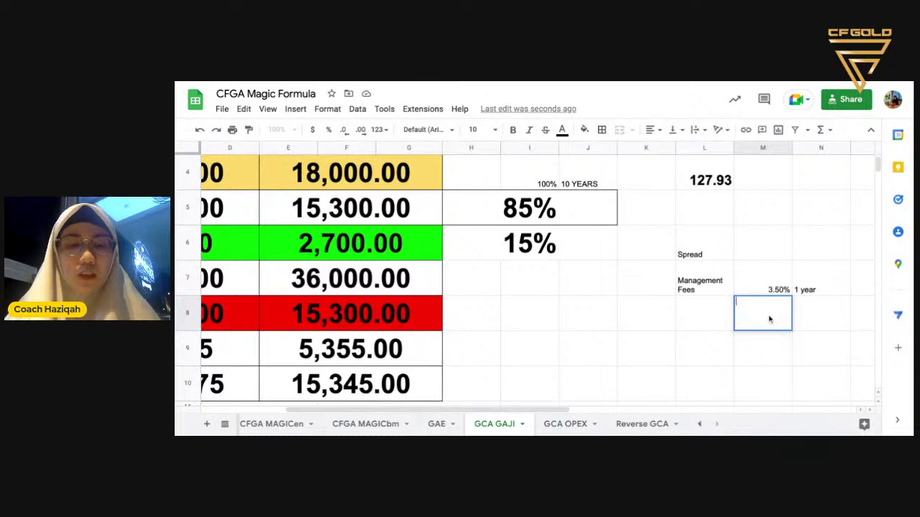
type("35%")
key("Tab")
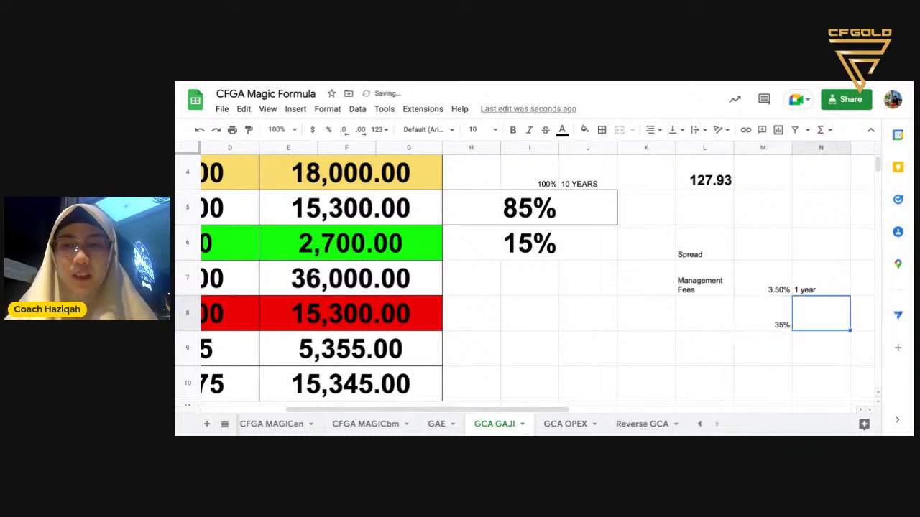
type("10 Years")
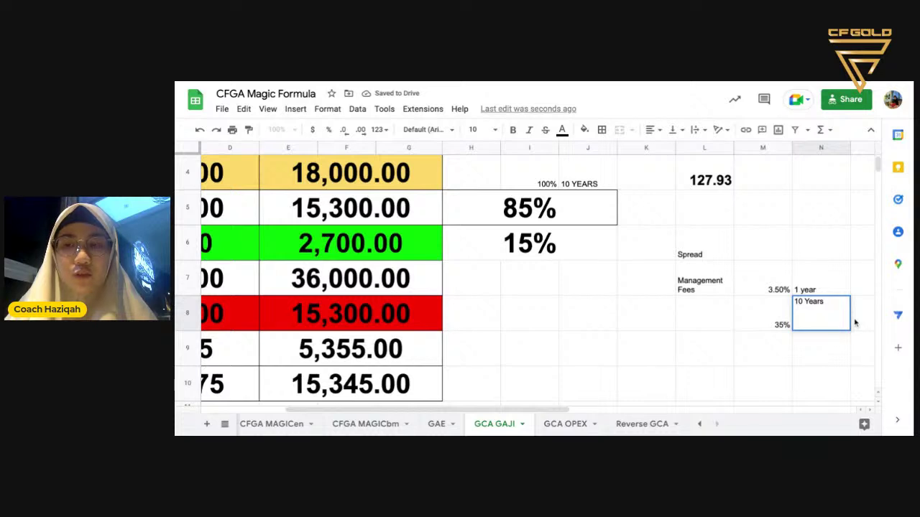
- Calculate the 10-year management fee in cell O8 by multiplying the monthly GCA amount in B5 by the 35% rate in M8
key("Tab")
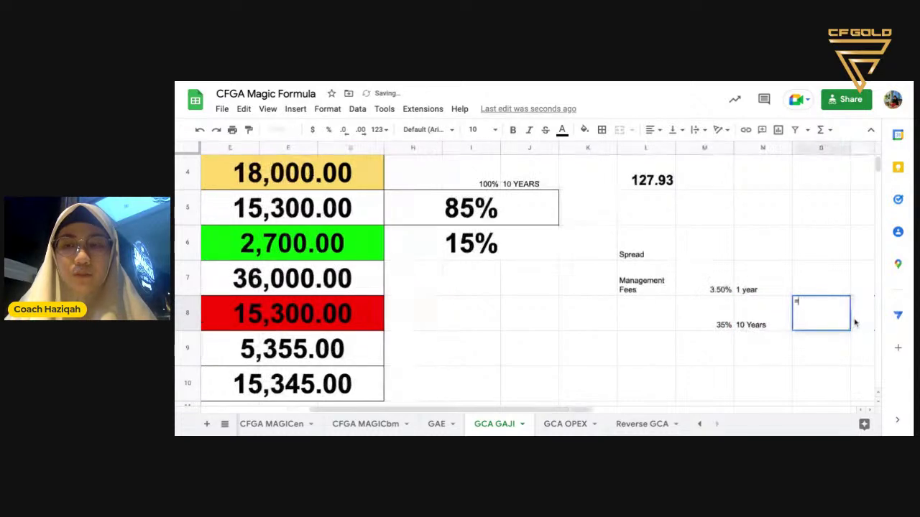
type("=")
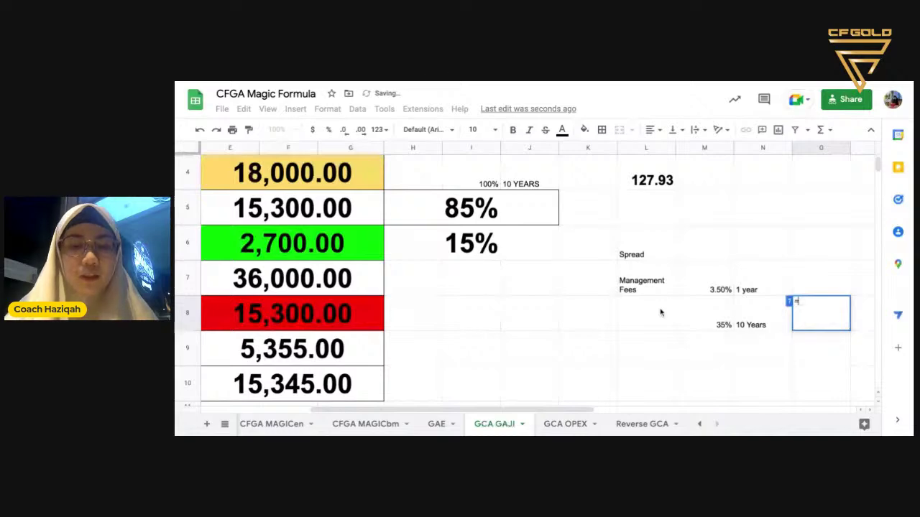
scroll(660, 312, "left", 5)
left_click(370, 208)
scroll(489, 232, "right", 5)
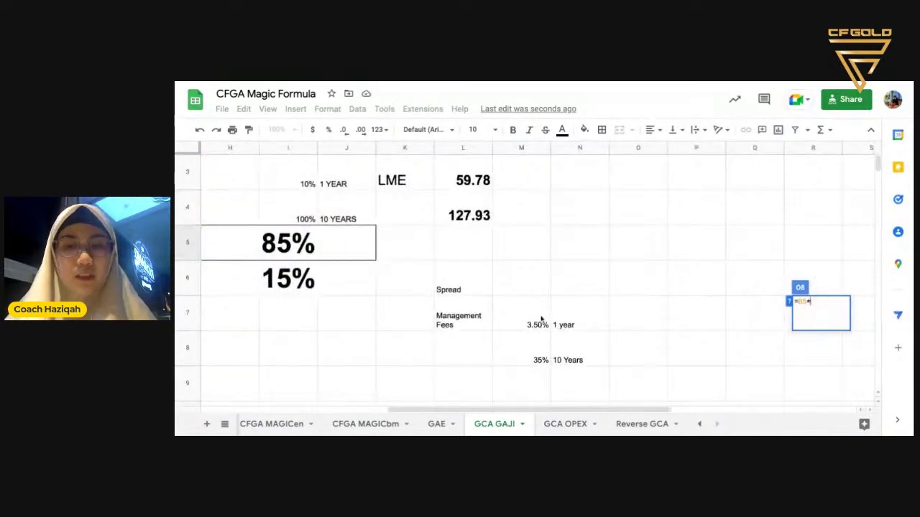
left_click(533, 359)
key("Return")
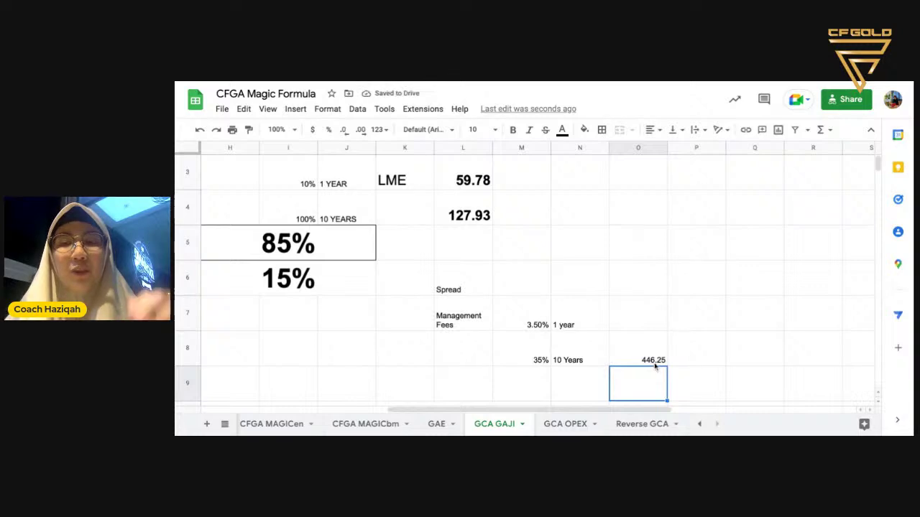
- Compare the calculated 10-year management fee with the monthly TAWARUQ @ 3.5% PA amount in the savings table
scroll(655, 365, "left", 5)
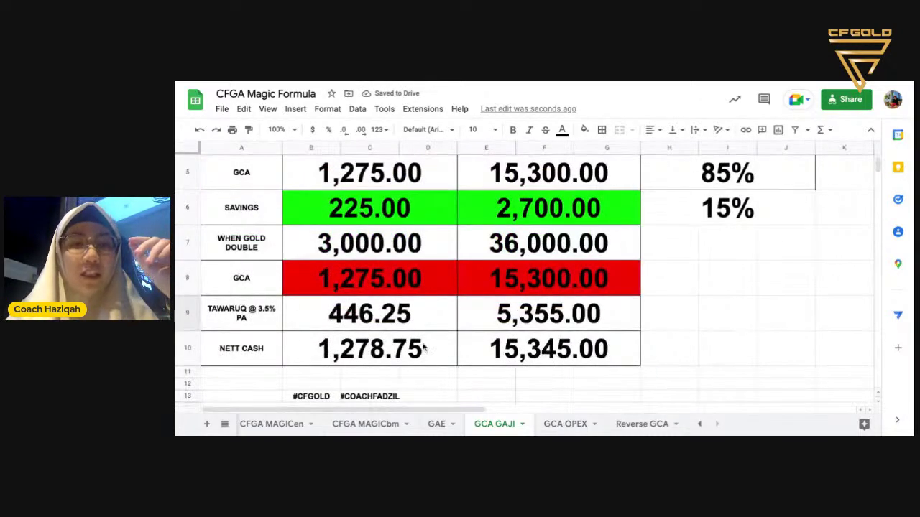
left_click(390, 324)
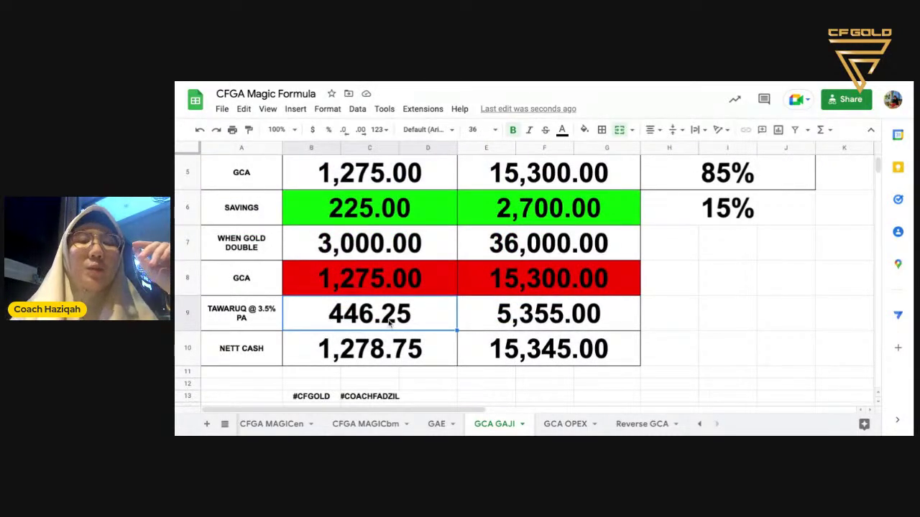
scroll(390, 324, "right", 5)
scroll(367, 269, "left", 5)
scroll(367, 269, "down", 1)
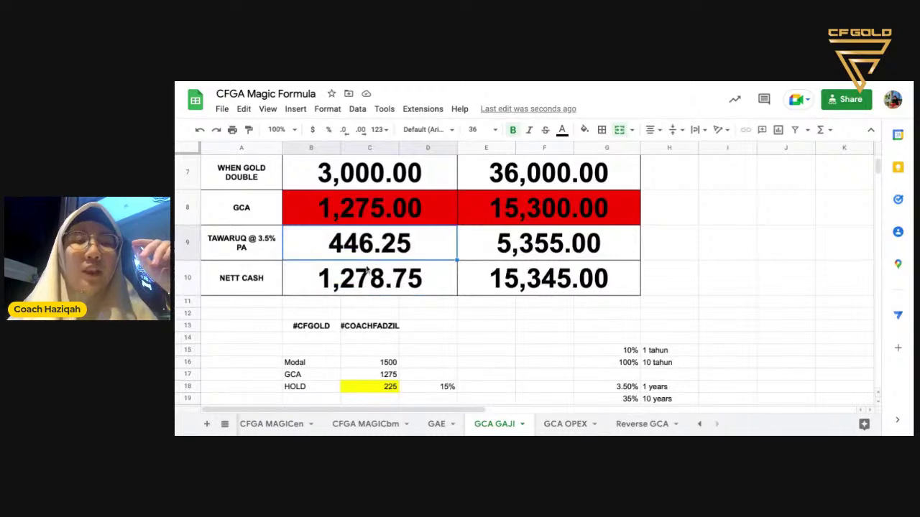
scroll(366, 270, "up", 4)
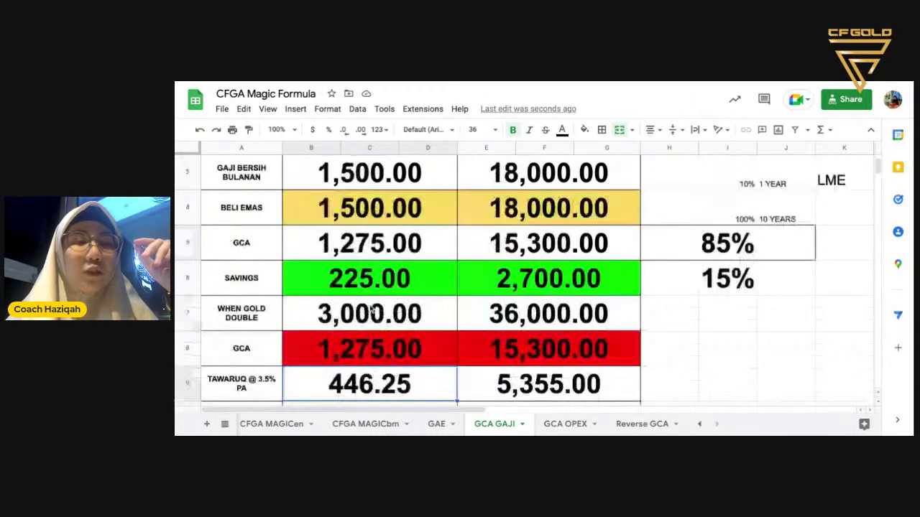
scroll(372, 310, "down", 1)
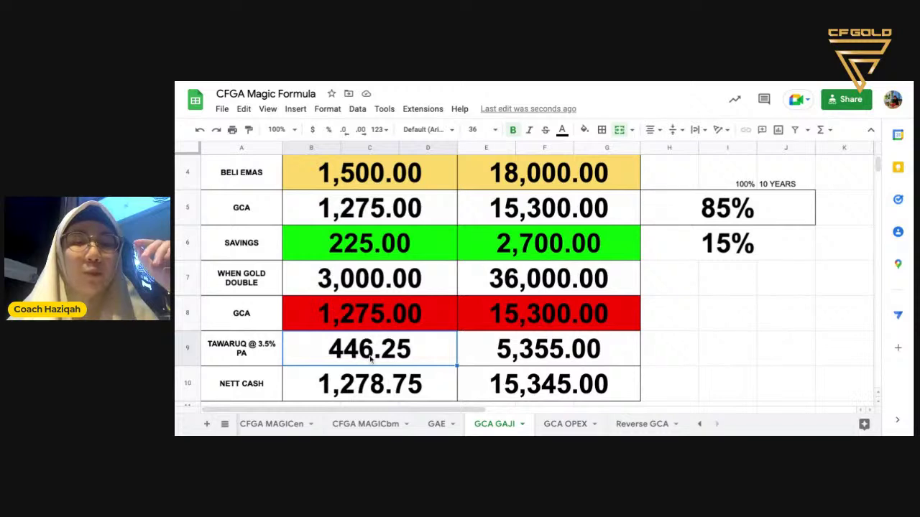
- Examine the monthly WHEN GOLD DOUBLE, second GCA, TAWARUQ and NETT CASH amounts against the original salary and gold purchase
left_click(362, 315)
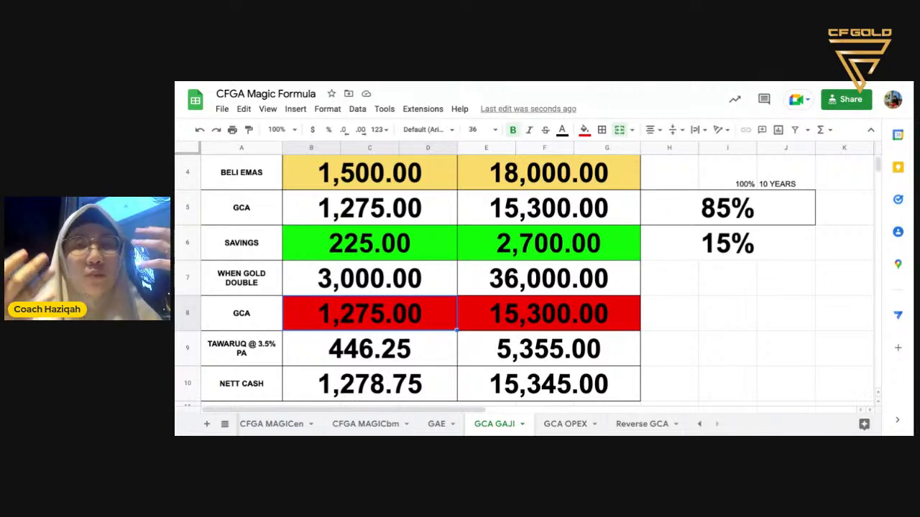
left_click(354, 292)
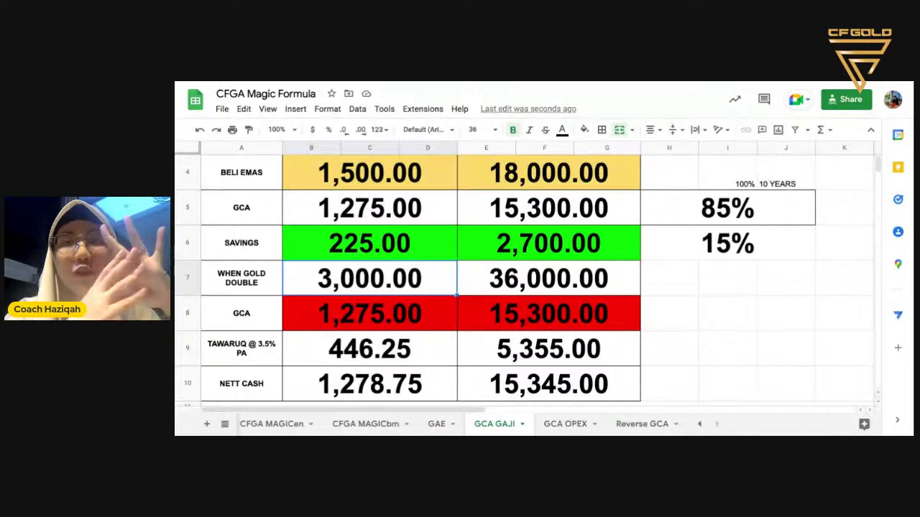
left_click(305, 314)
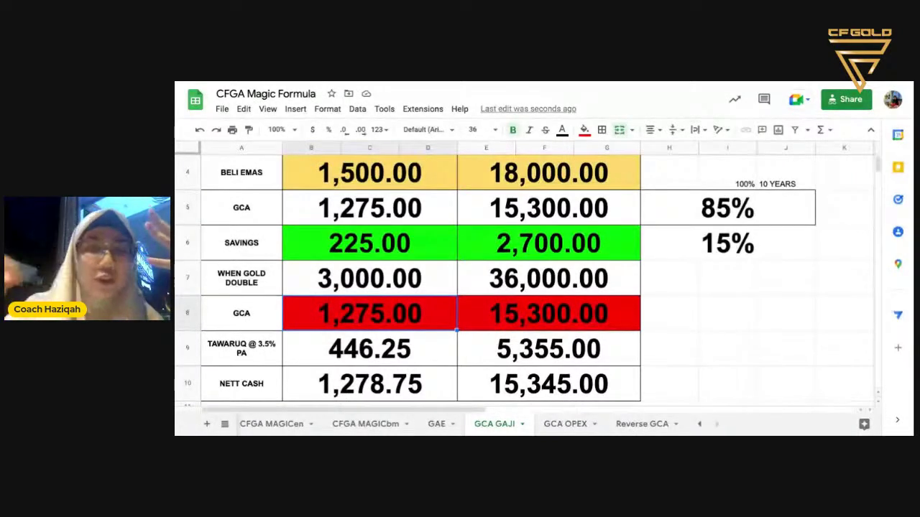
left_click(349, 360)
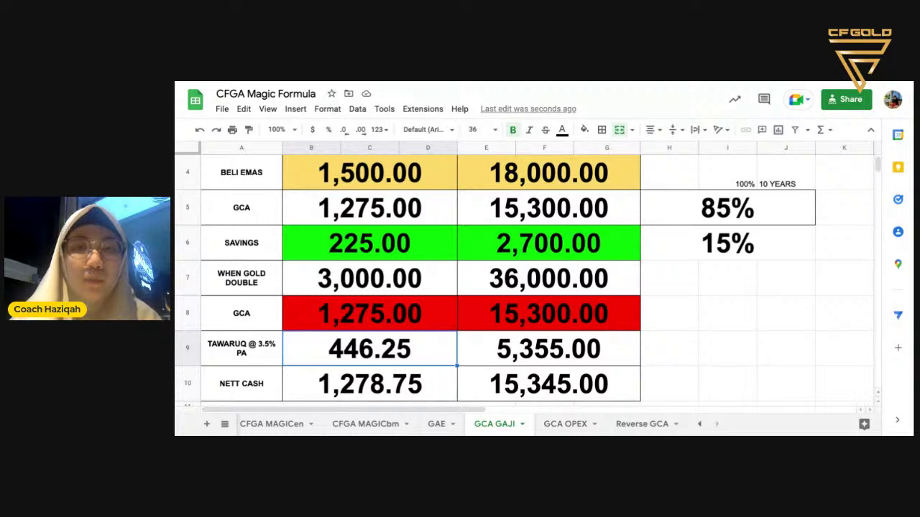
left_click(349, 389)
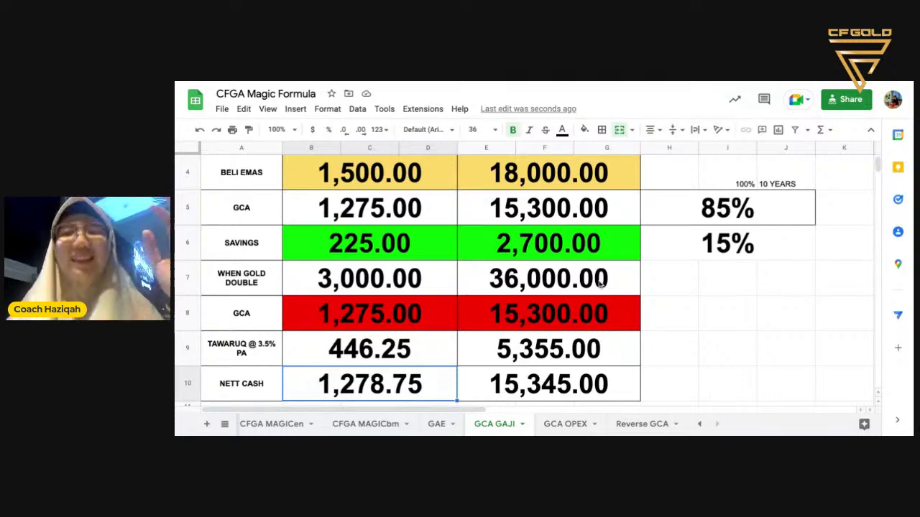
scroll(519, 270, "up", 2)
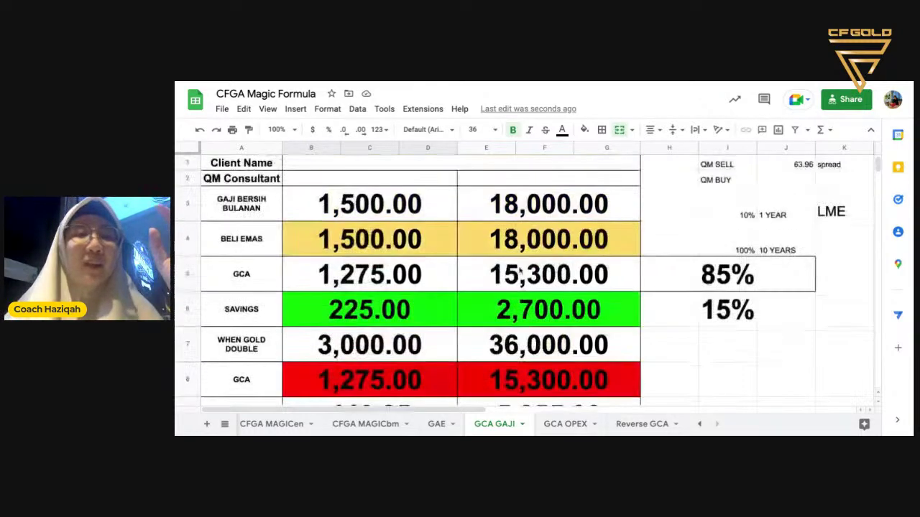
scroll(519, 269, "down", 3)
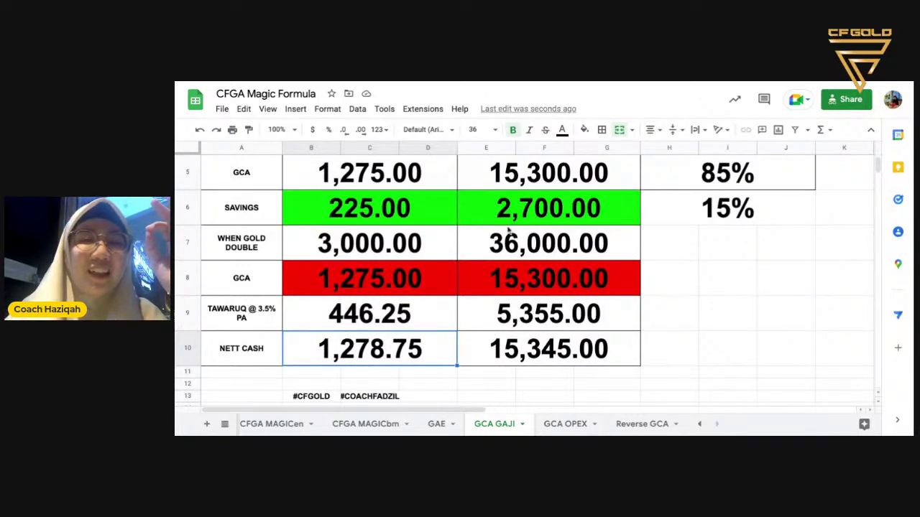
scroll(508, 230, "up", 2)
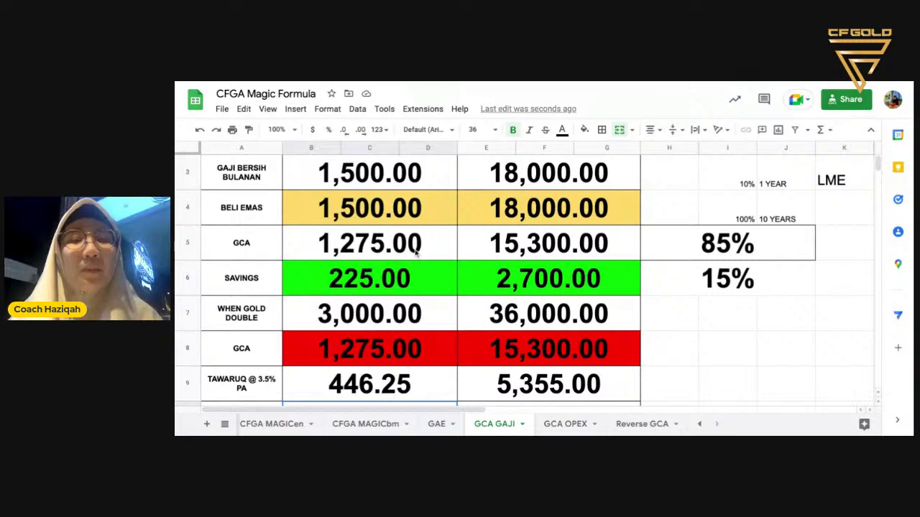
scroll(416, 248, "down", 3)
scroll(415, 248, "up", 2)
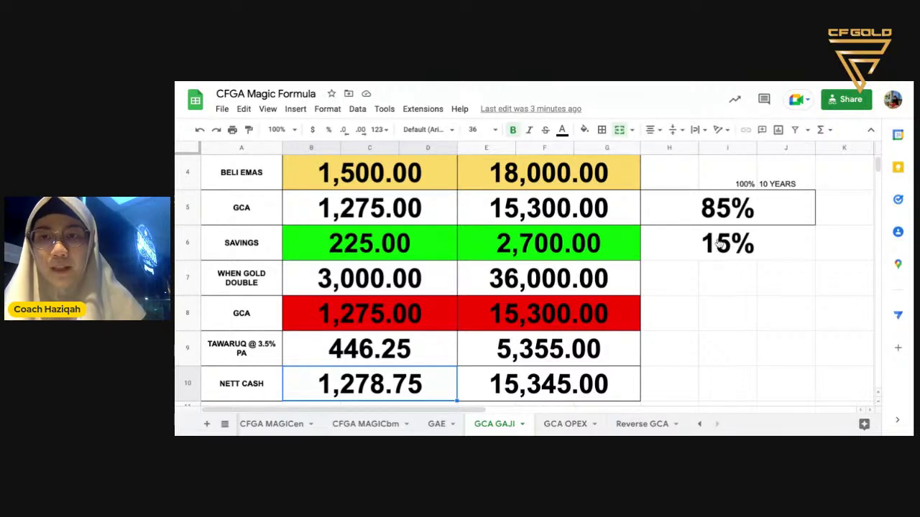
- Review the 1-year and 10-year management fee rates beside the Management Fees label
scroll(719, 244, "right", 5)
scroll(718, 245, "down", 1)
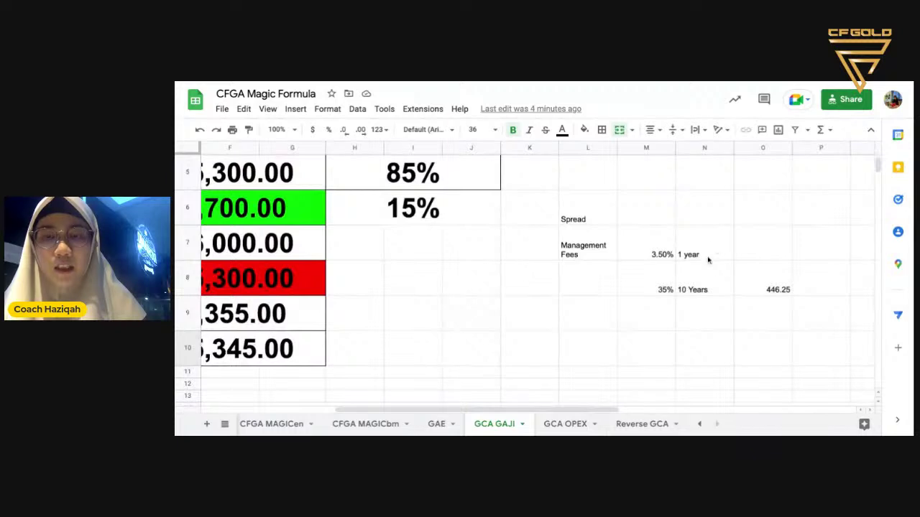
left_click(638, 253)
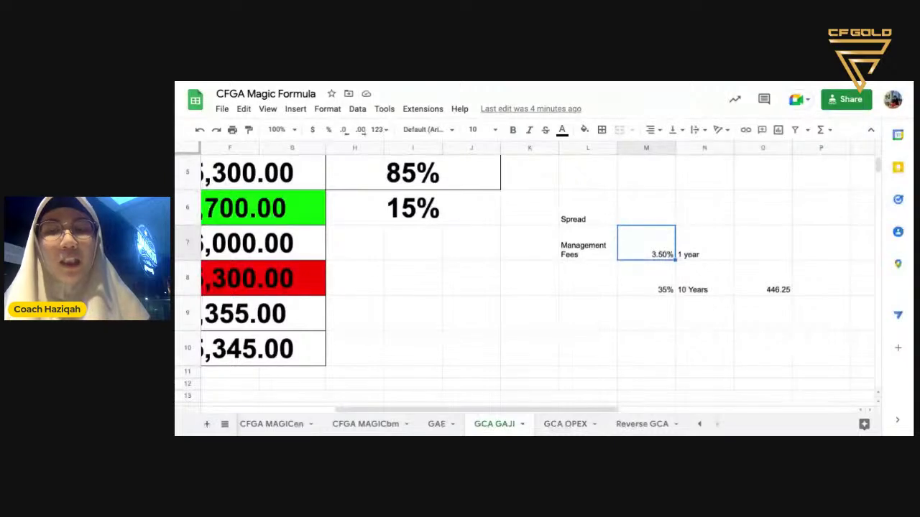
left_click(691, 294)
left_click(657, 295)
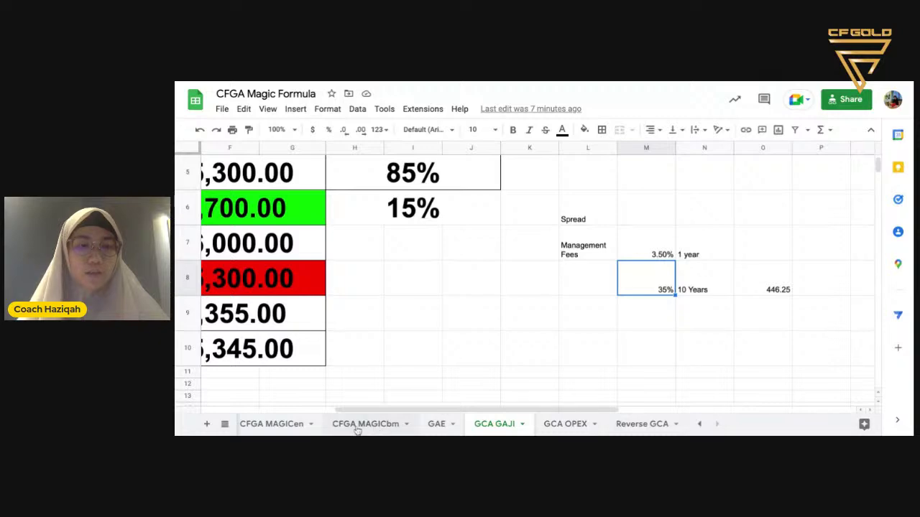
- Open the CFGA MAGICen sheet and examine the available capital for maximisation and the GOLD TO BUY column
left_click(292, 427)
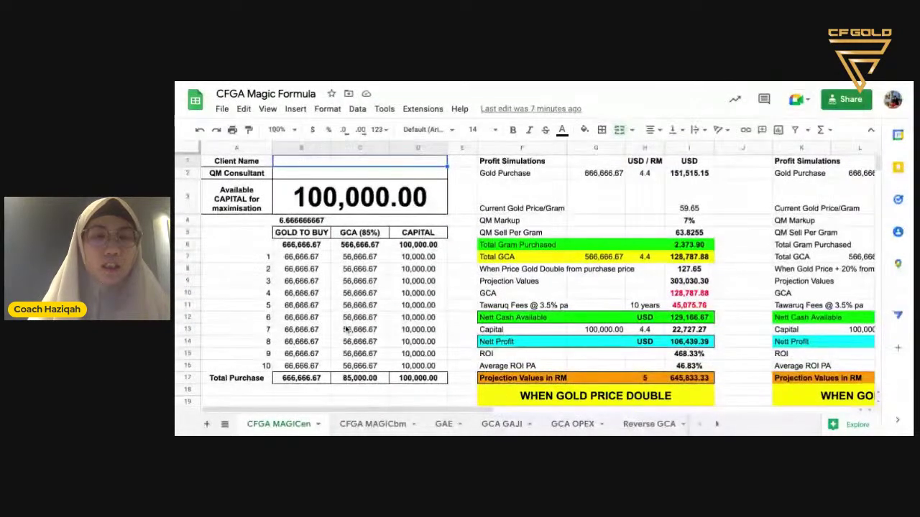
scroll(345, 329, "down", 1)
scroll(346, 329, "up", 1)
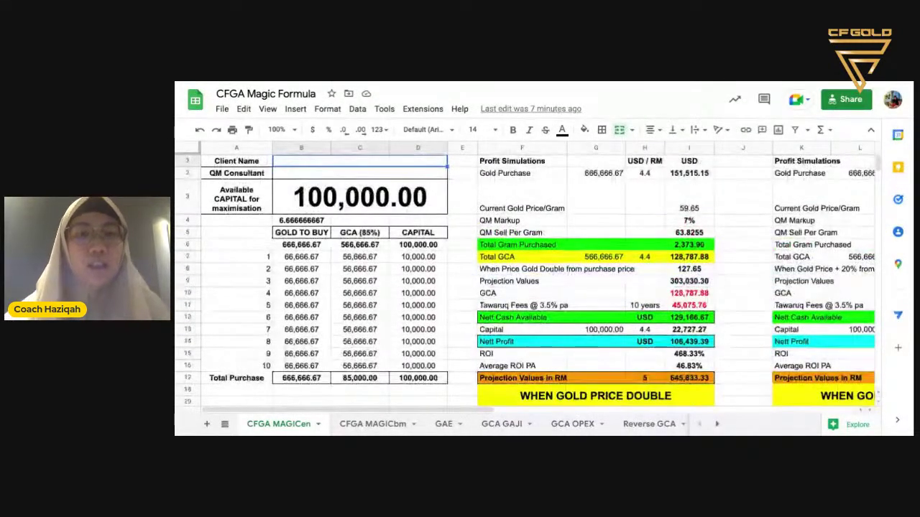
left_click(325, 204)
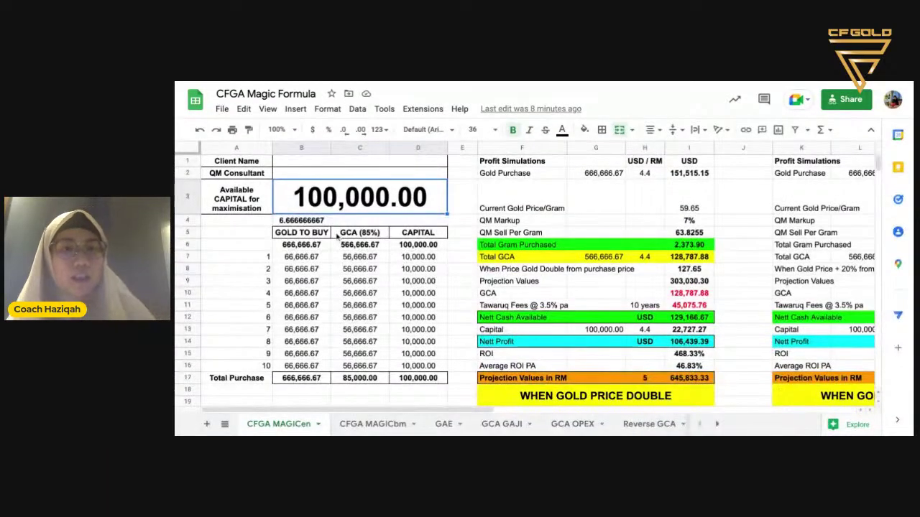
left_click(286, 238)
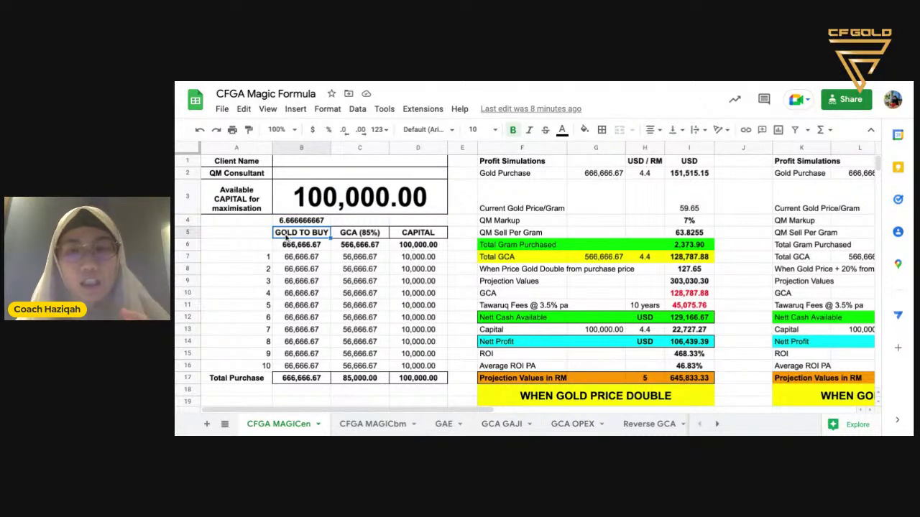